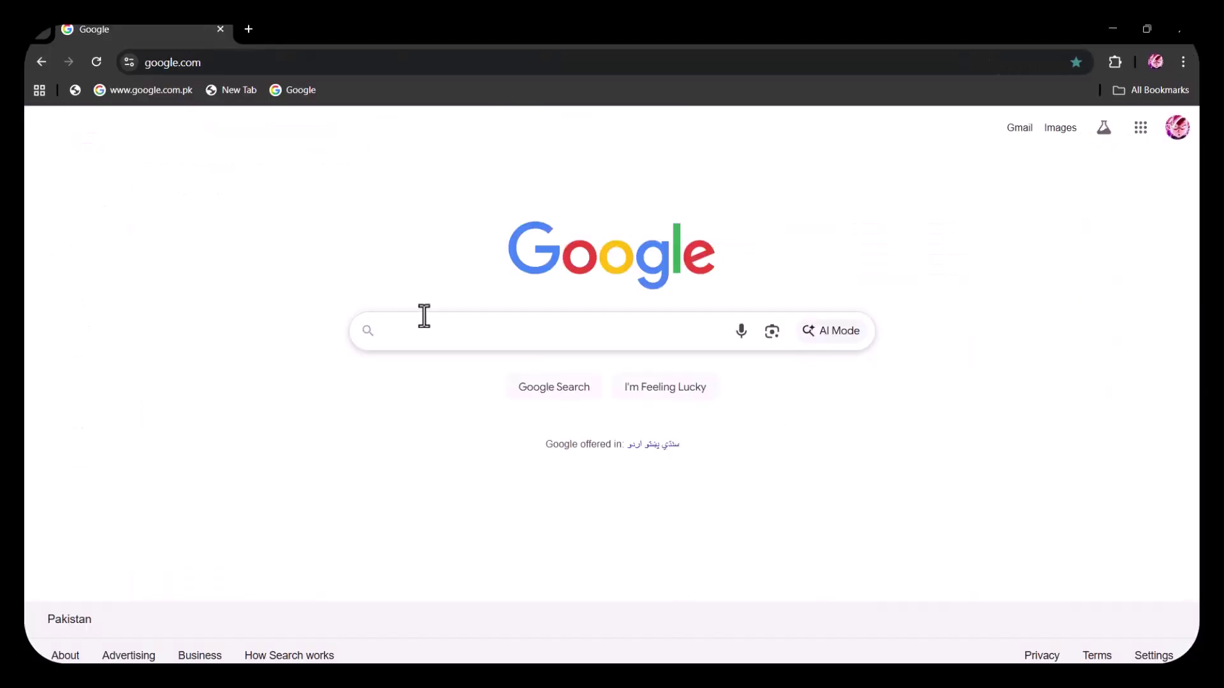
Search Google for 'image to video ai io' to find the ImageToVideo AI site.
click(424, 317)
text(i)
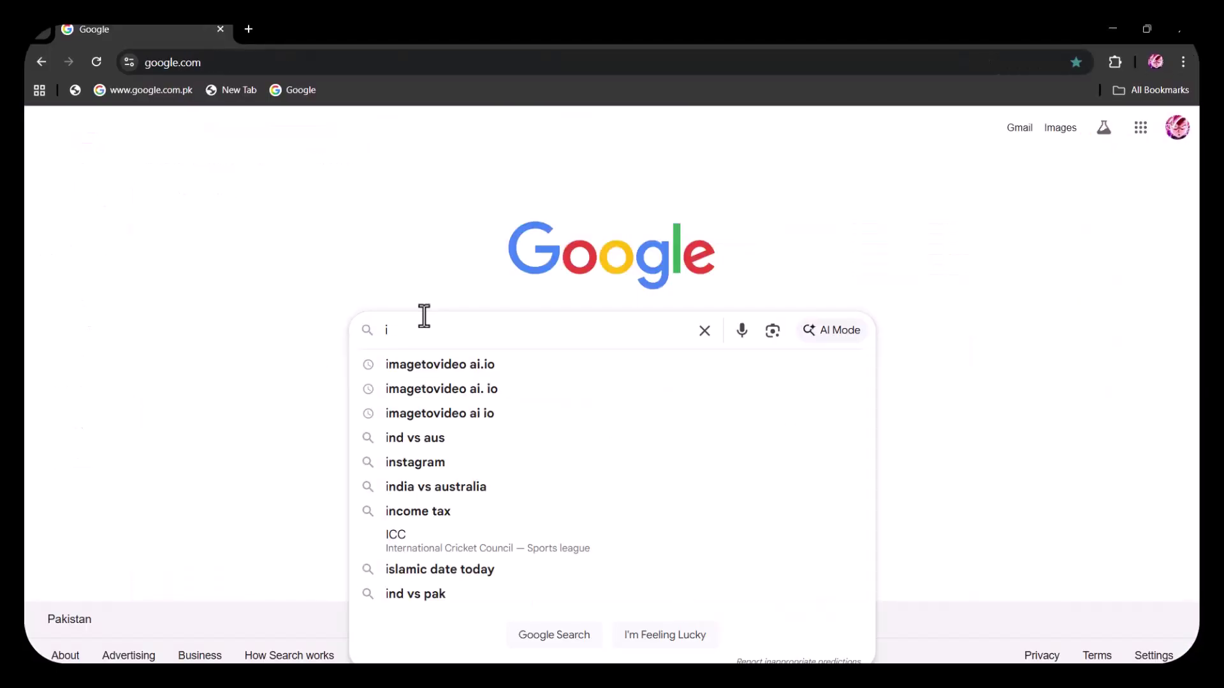
text(mage to video ai)
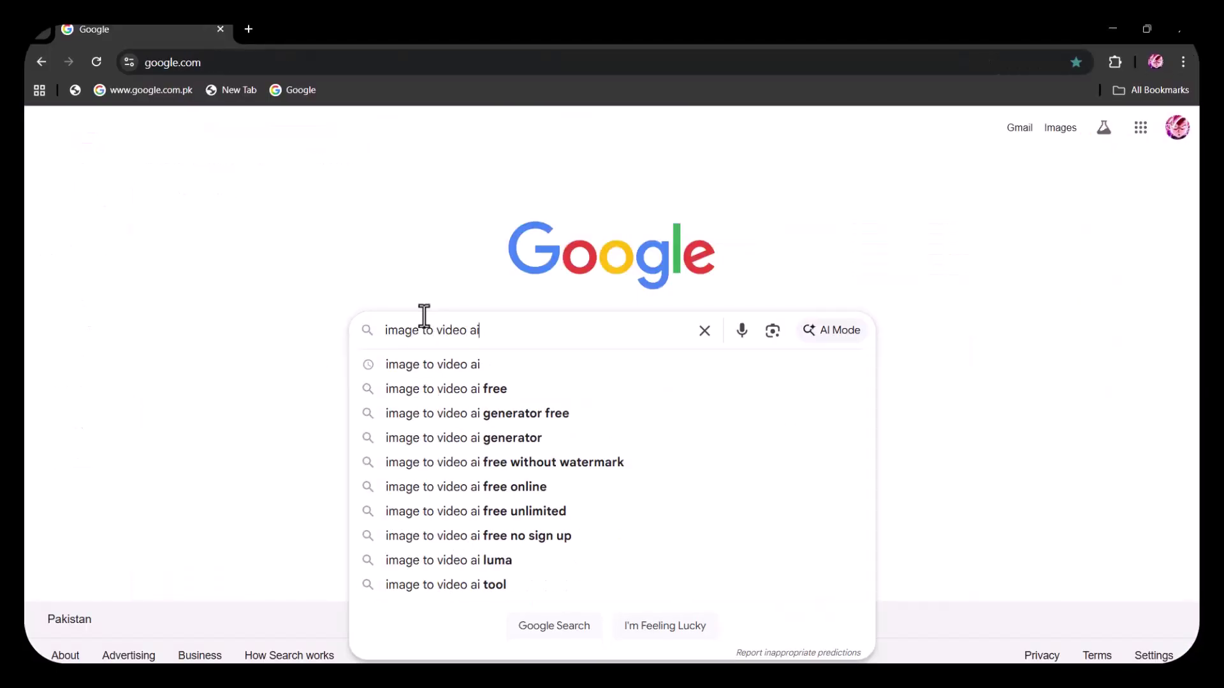
text( io)
click(441, 366)
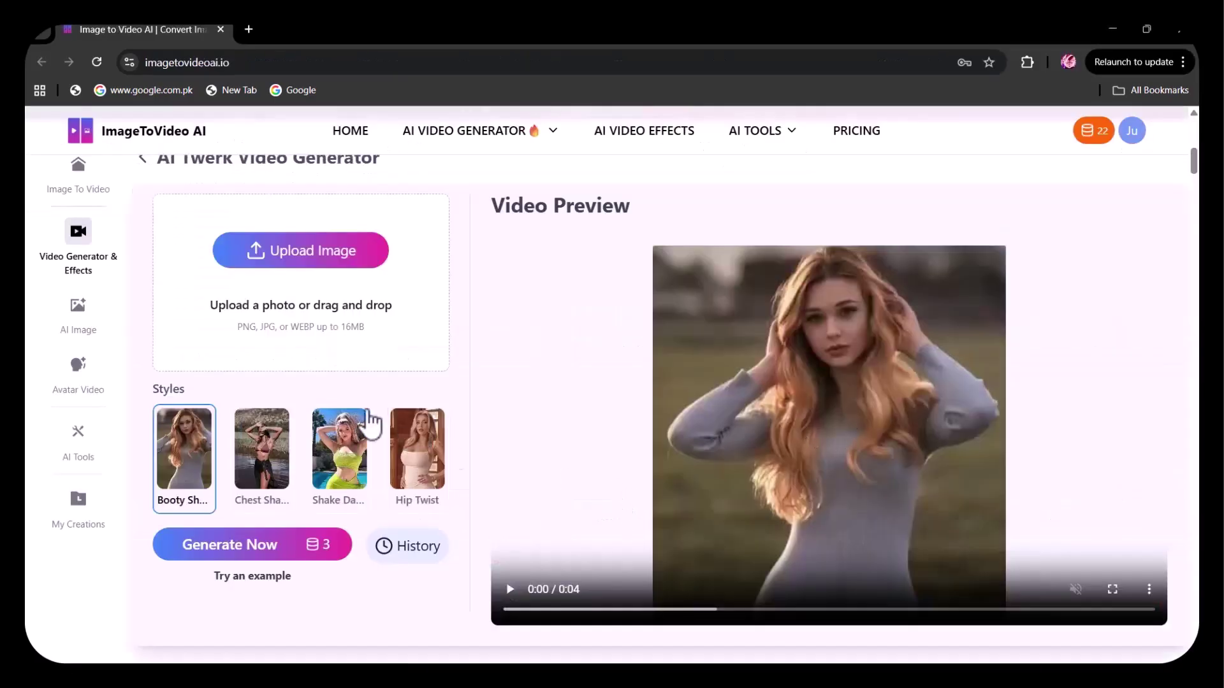
Upload the photo of the woman in black.
click(287, 252)
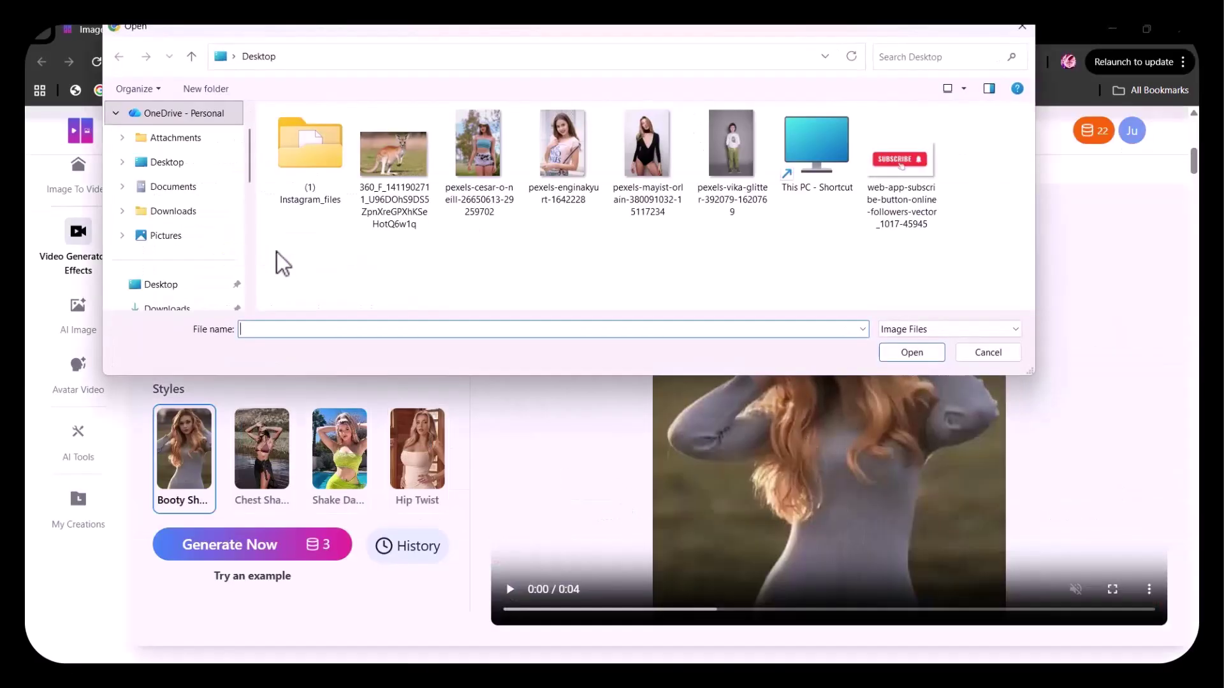
click(645, 150)
click(912, 353)
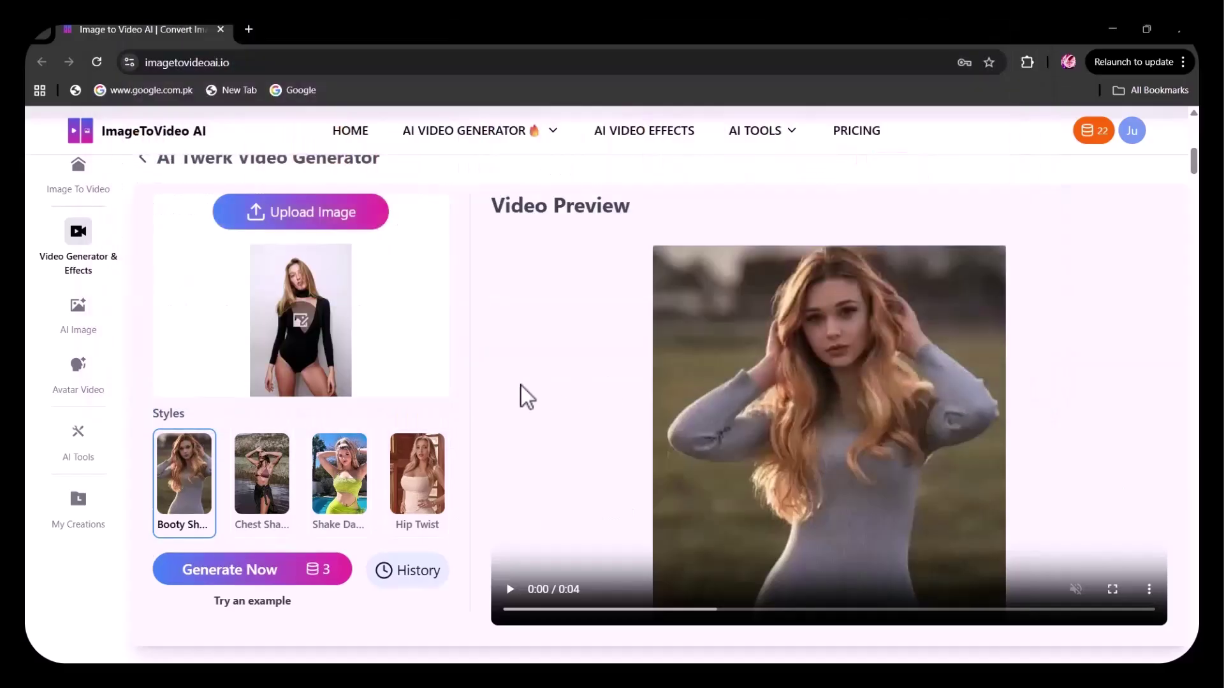
After previewing Shake Dance and Chest Shake, generate a Booty Shake twerk video, then a kiss video.
click(348, 513)
click(249, 493)
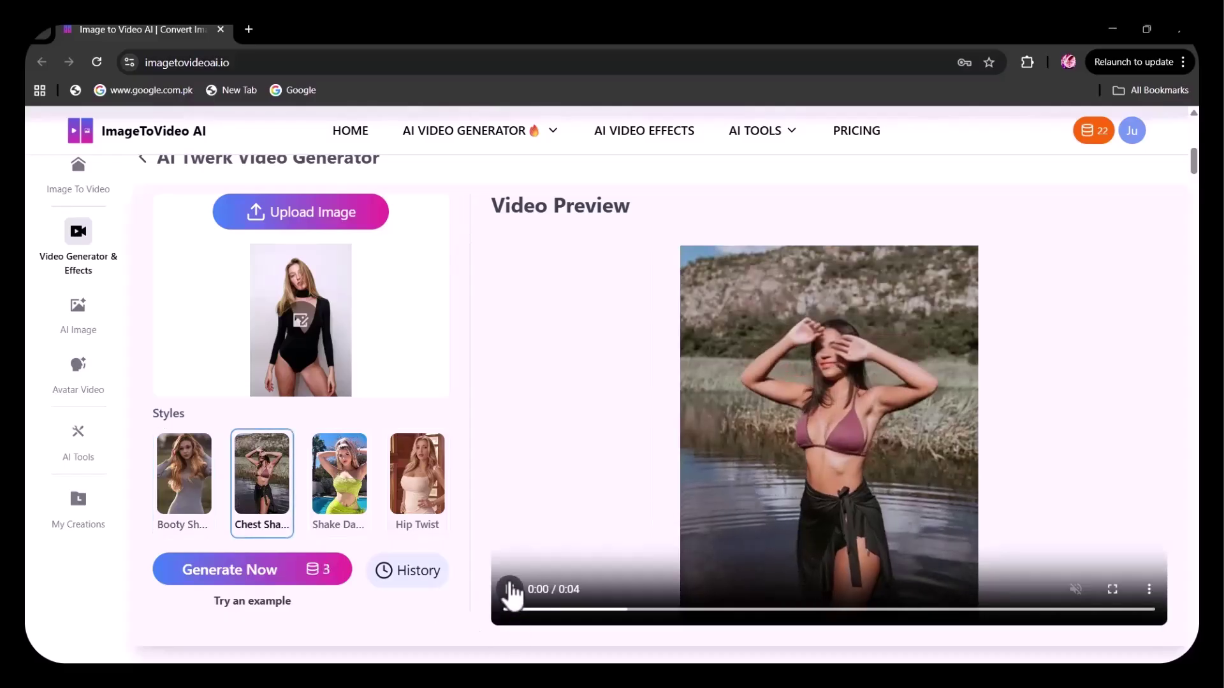
click(347, 508)
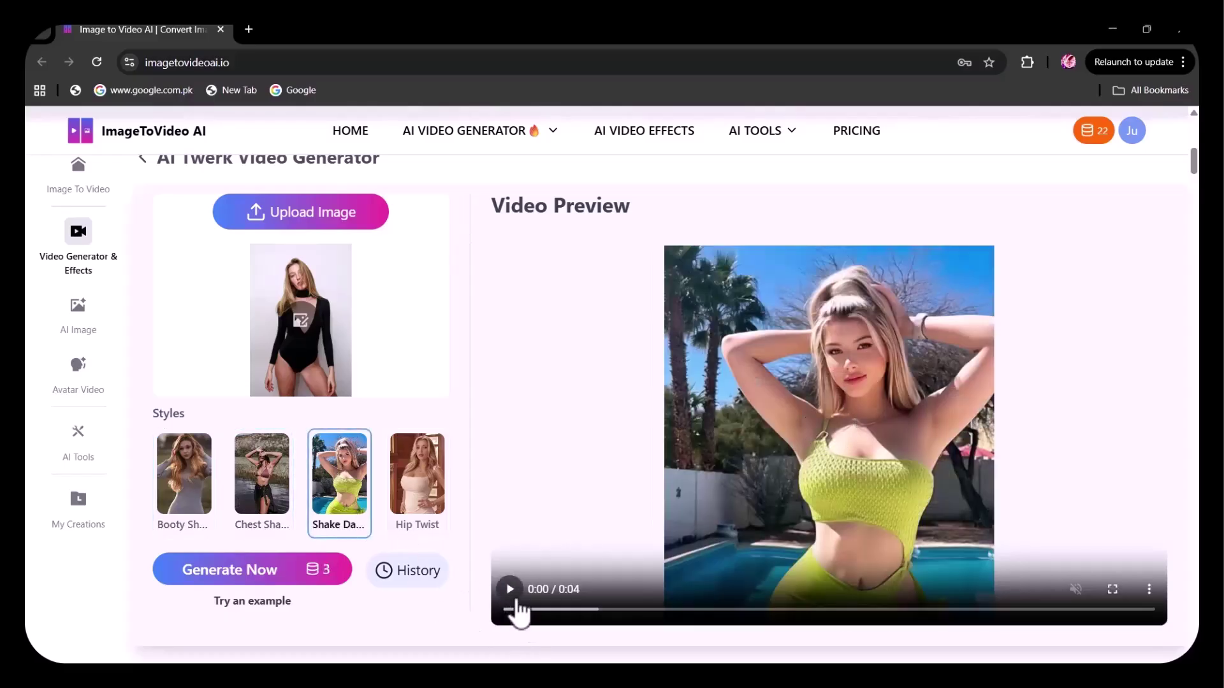
click(183, 534)
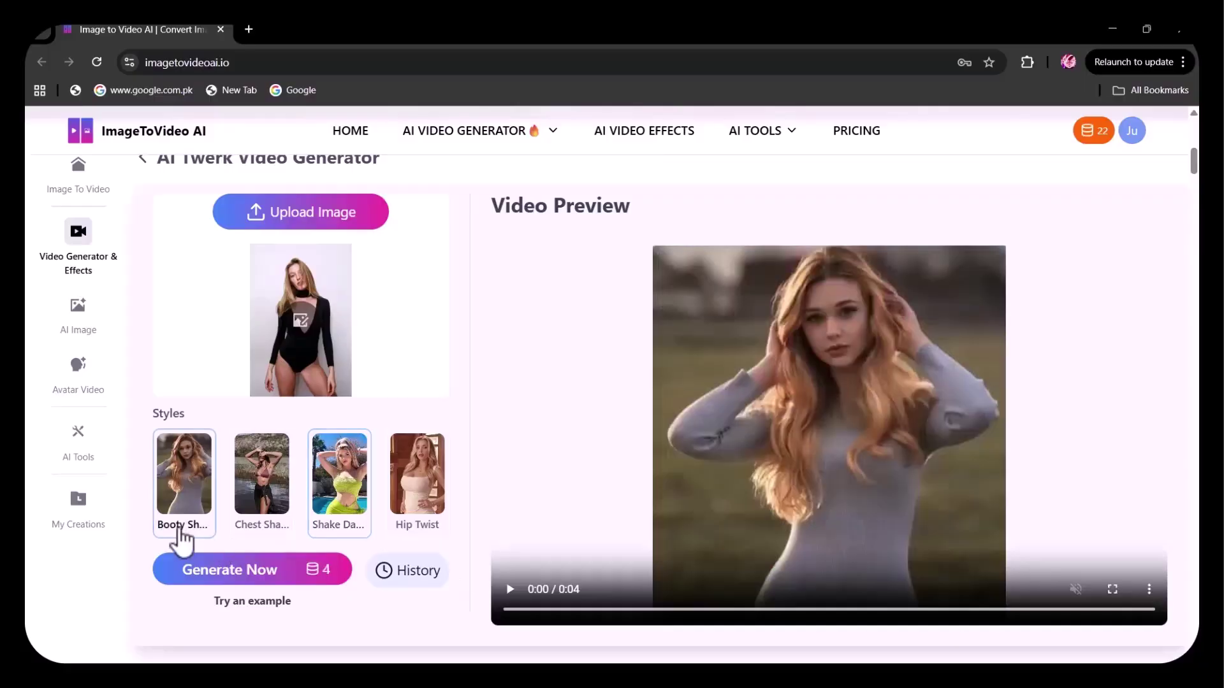
click(268, 574)
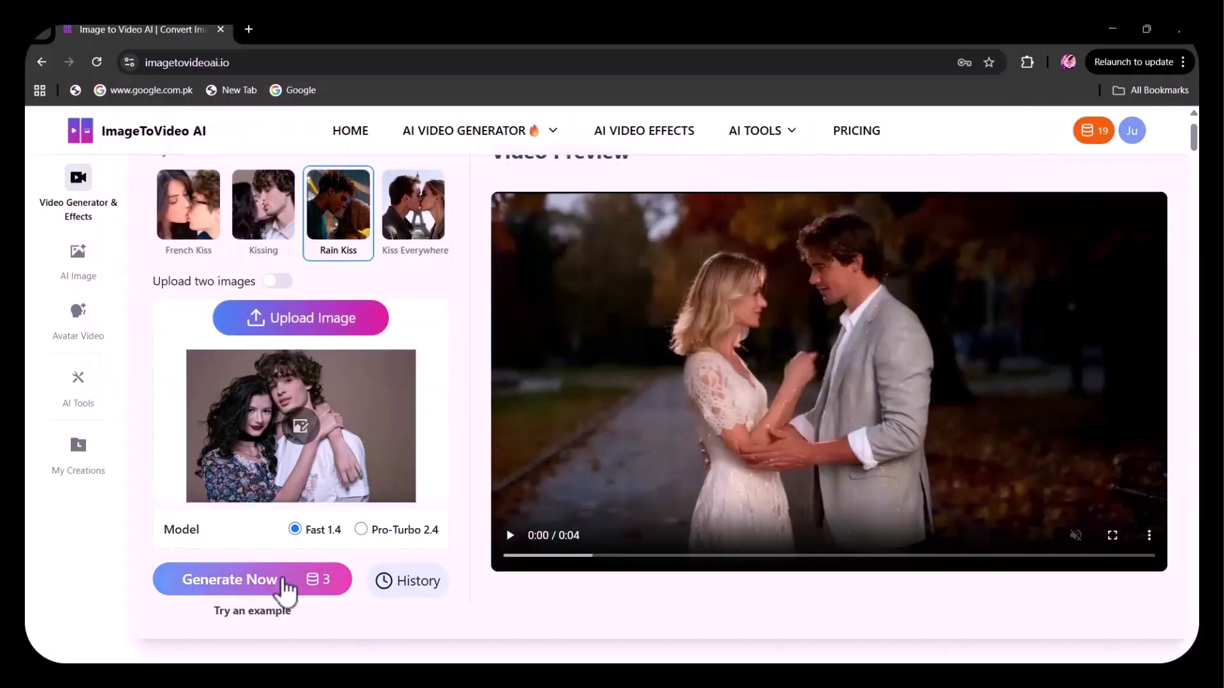
click(286, 590)
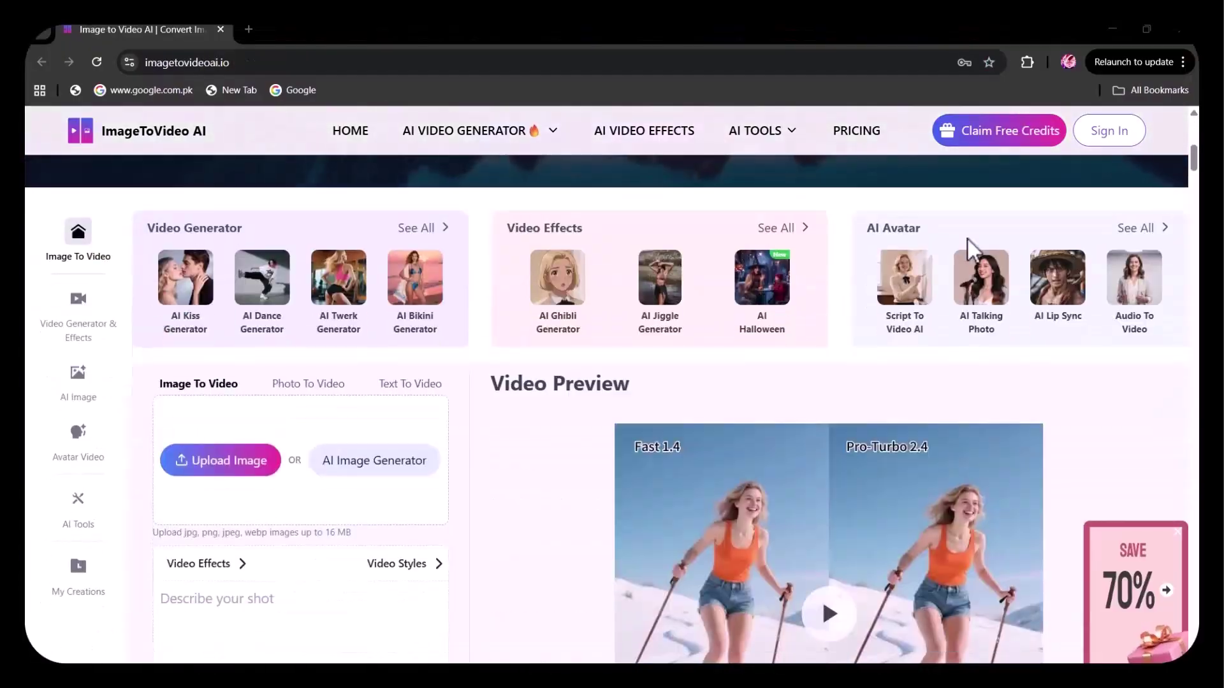
scroll(966, 239, down, 20)
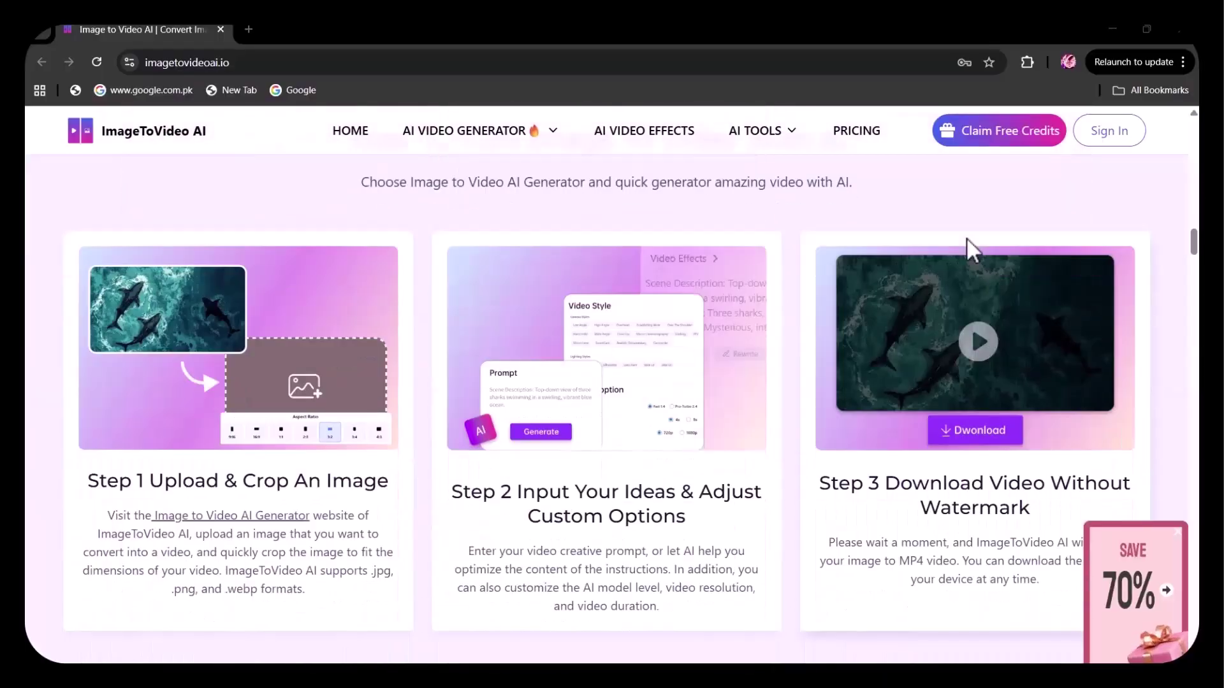
scroll(969, 242, down, 20)
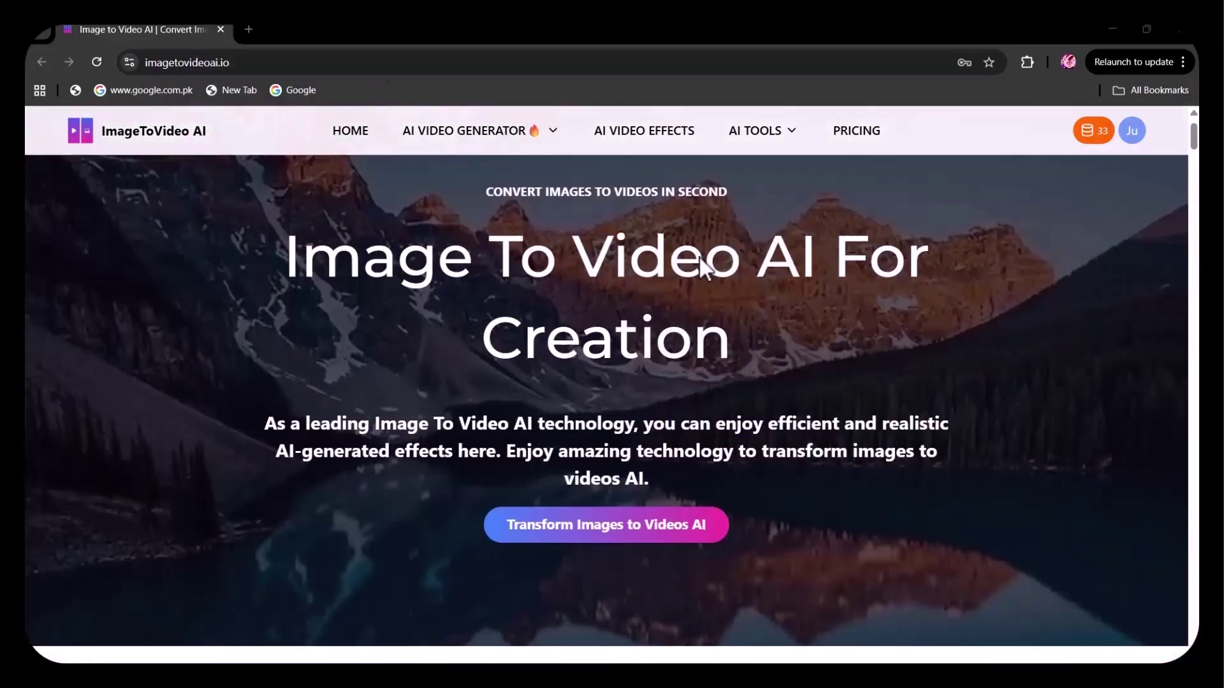
scroll(698, 255, down, 8)
scroll(682, 261, up, 3)
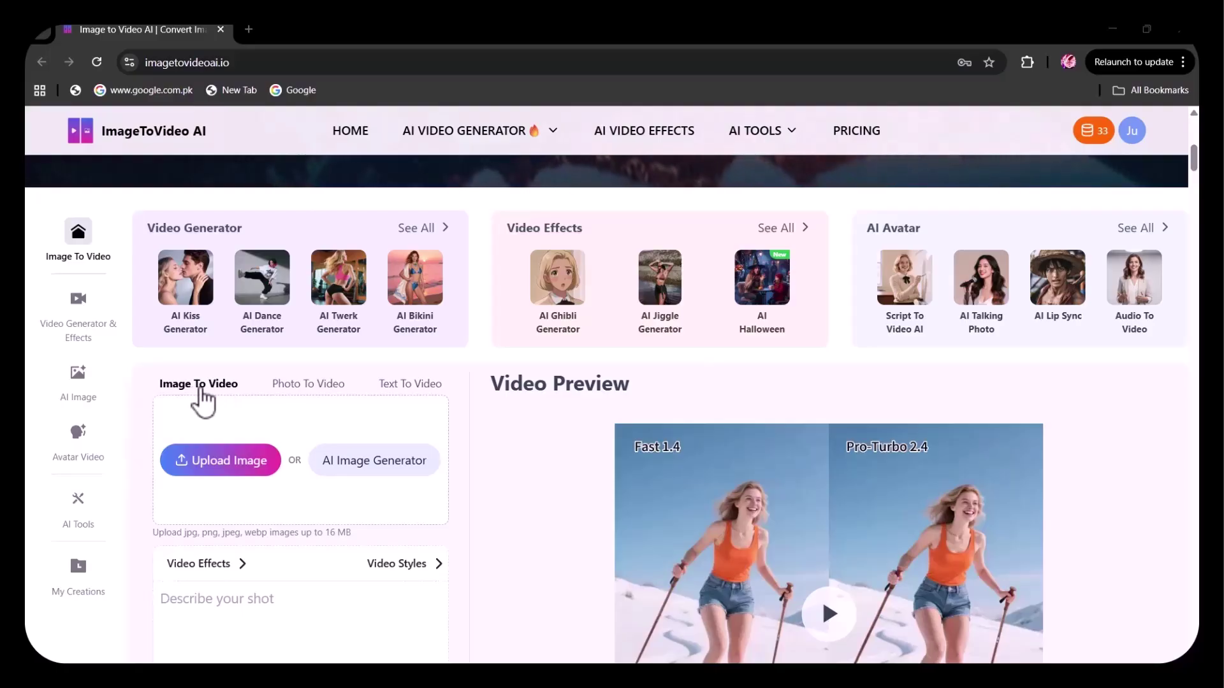
Generate an 8-second lightning video from an uploaded photo, then browse the Video Effects gallery.
click(268, 459)
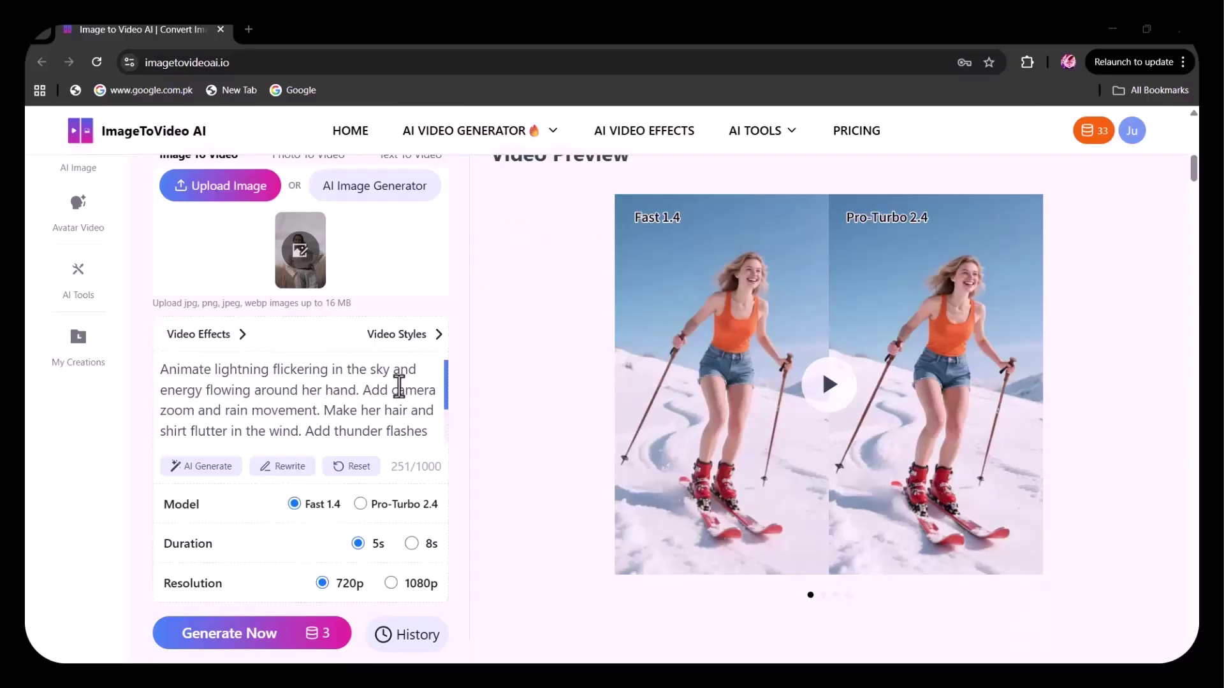
scroll(399, 387, down, 2)
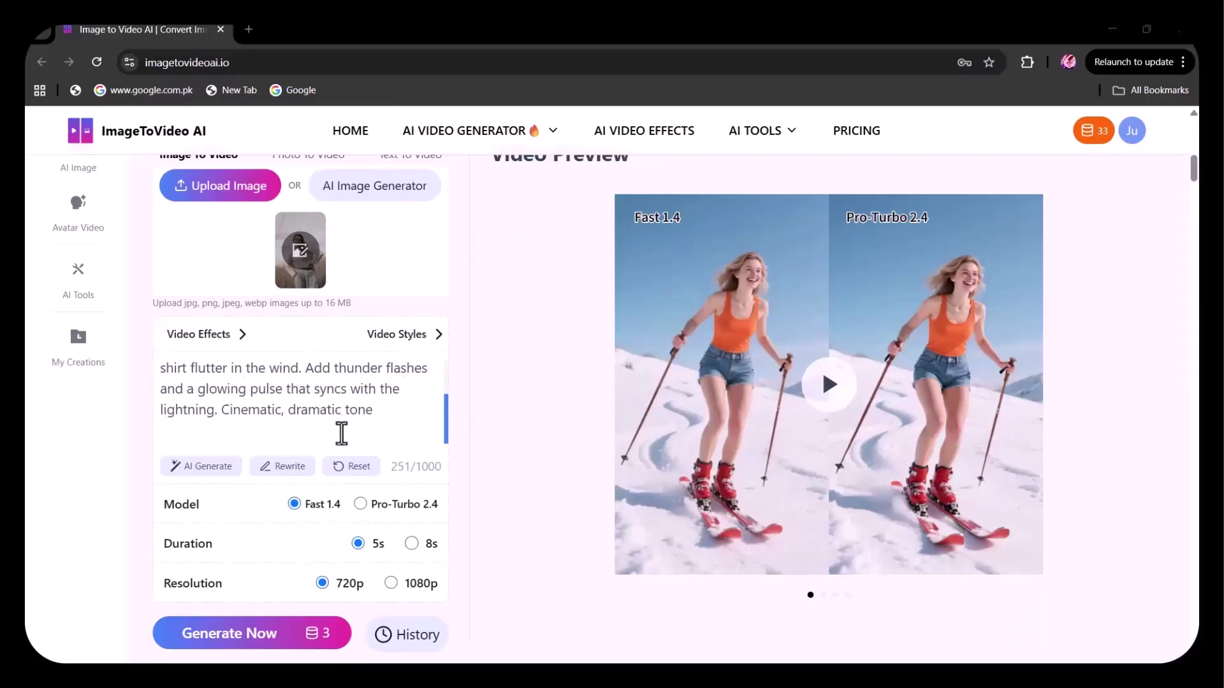
scroll(401, 418, down, 1)
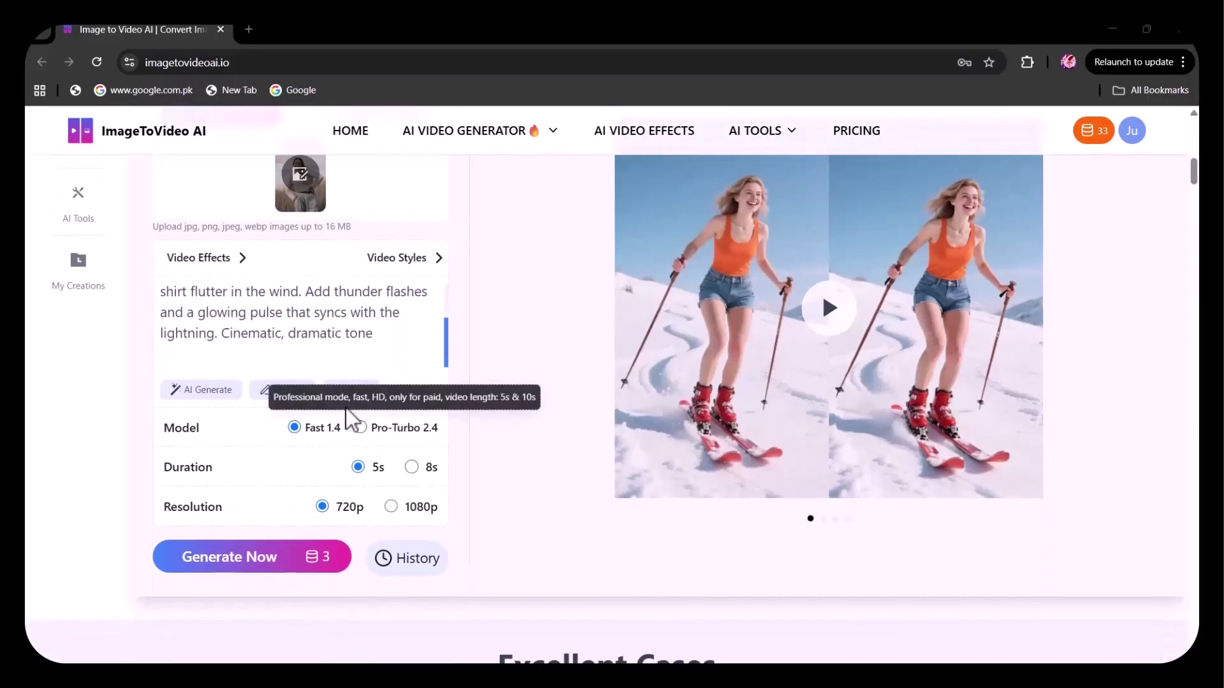
click(408, 469)
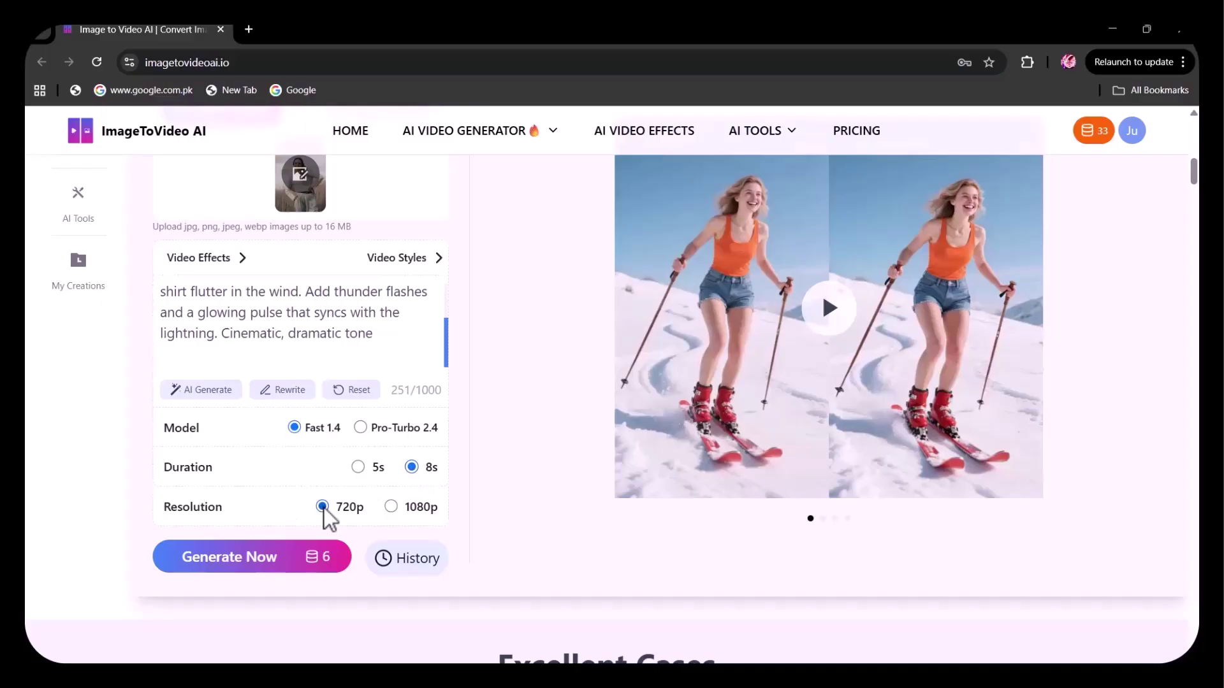
click(280, 559)
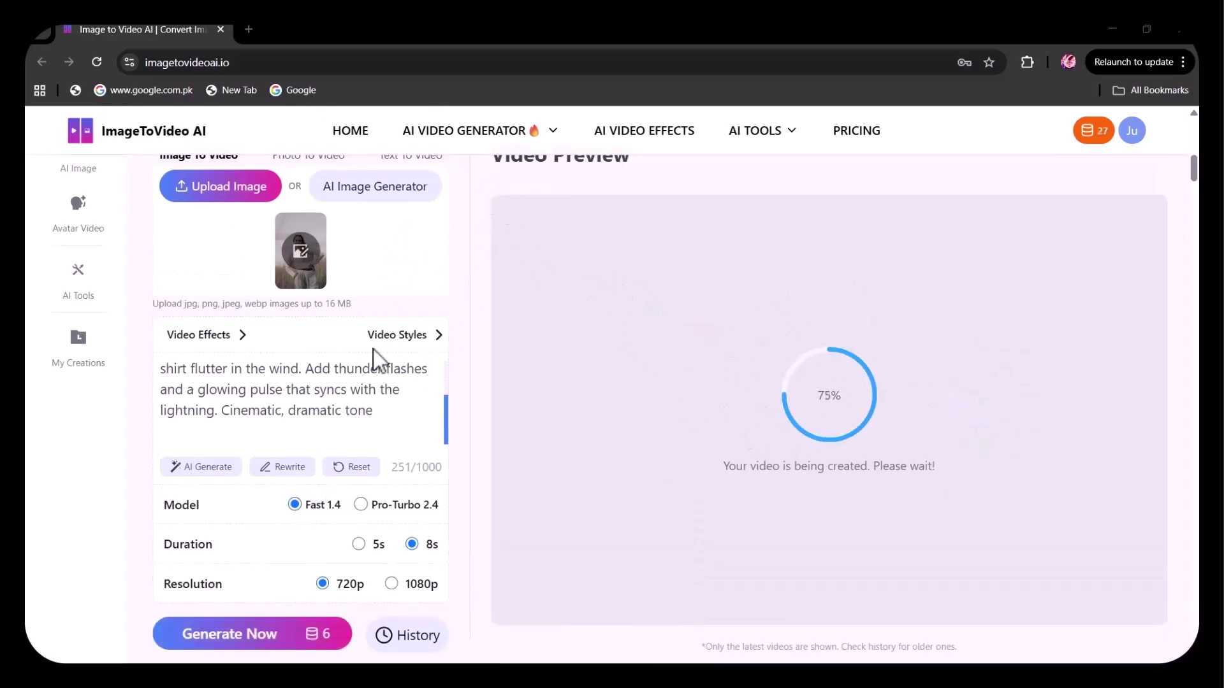
click(234, 338)
scroll(645, 418, down, 6)
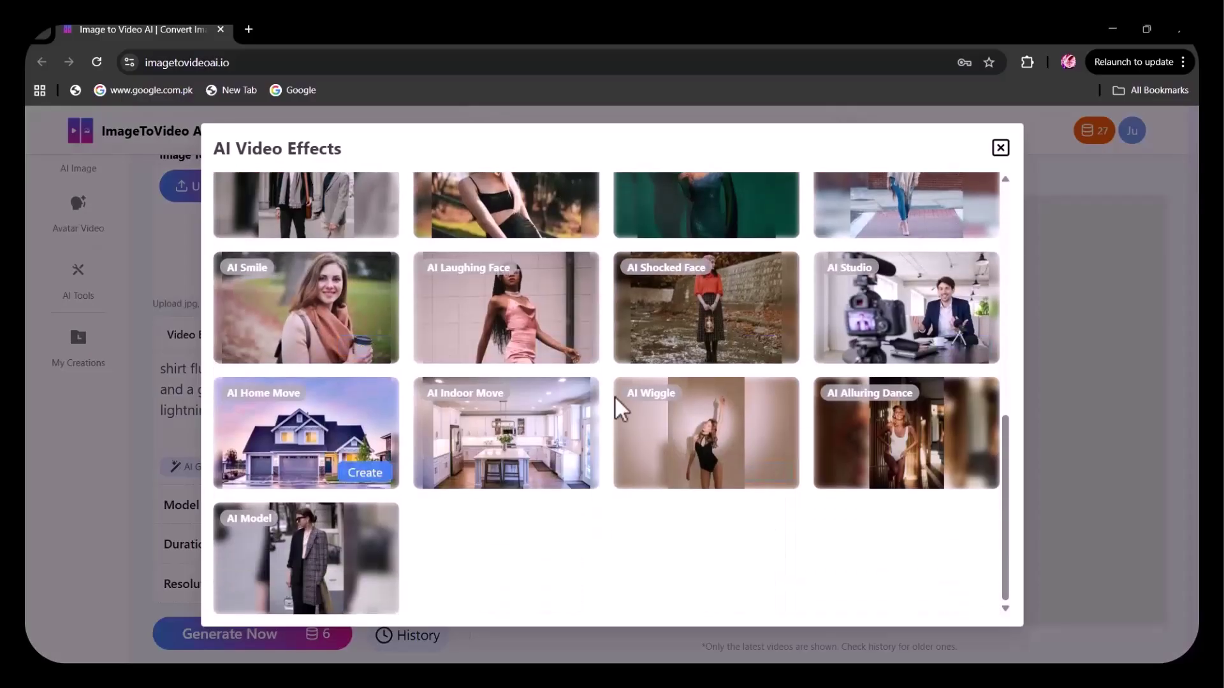
Close the gallery, browse the camera and lighting styles, then play the lightning video full screen.
click(1000, 147)
click(436, 335)
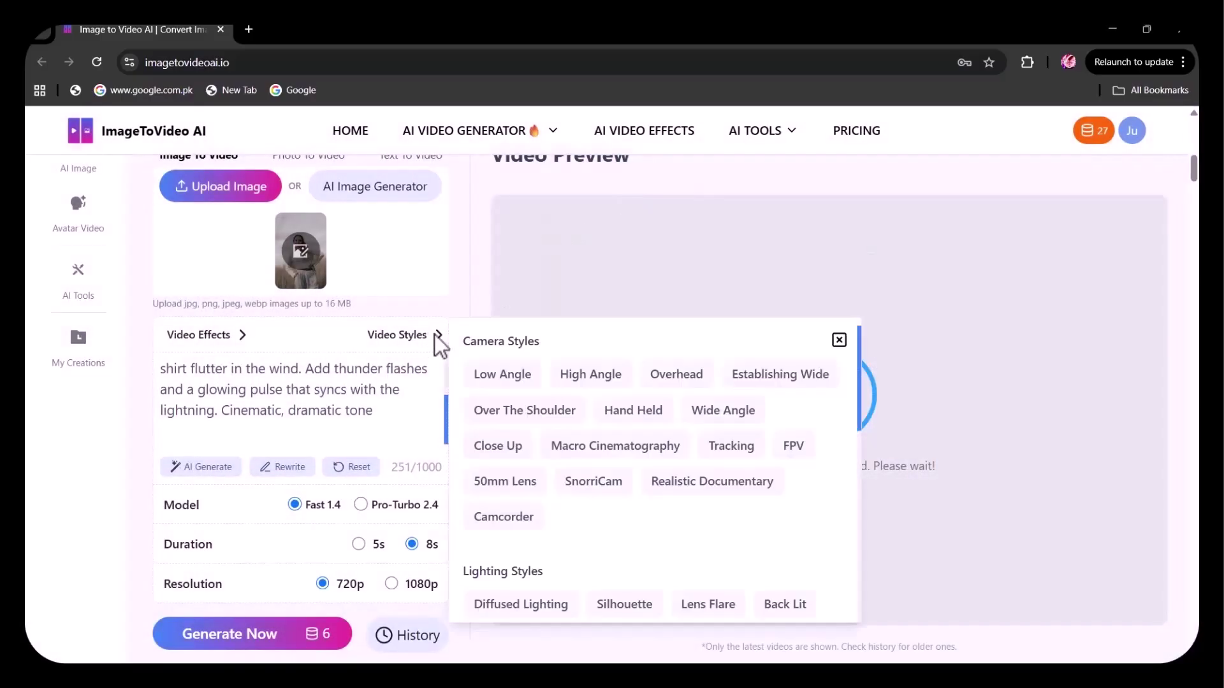
scroll(664, 450, down, 3)
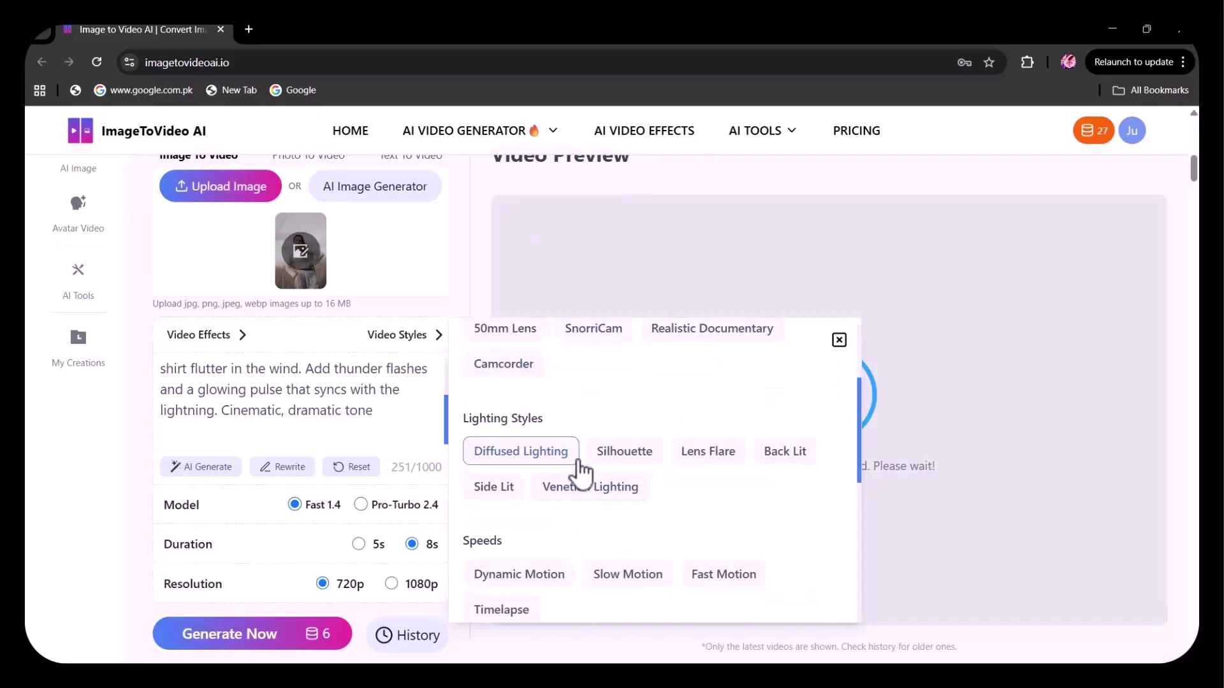
scroll(577, 577, down, 3)
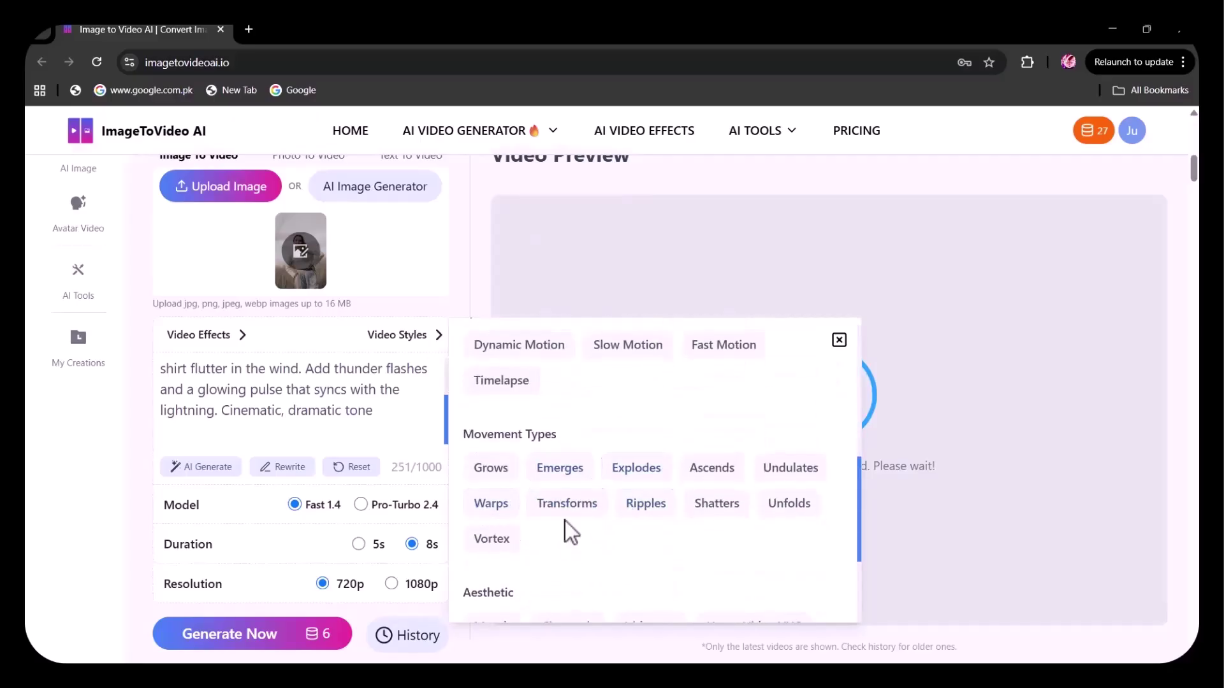
scroll(568, 530, down, 3)
scroll(552, 592, down, 1)
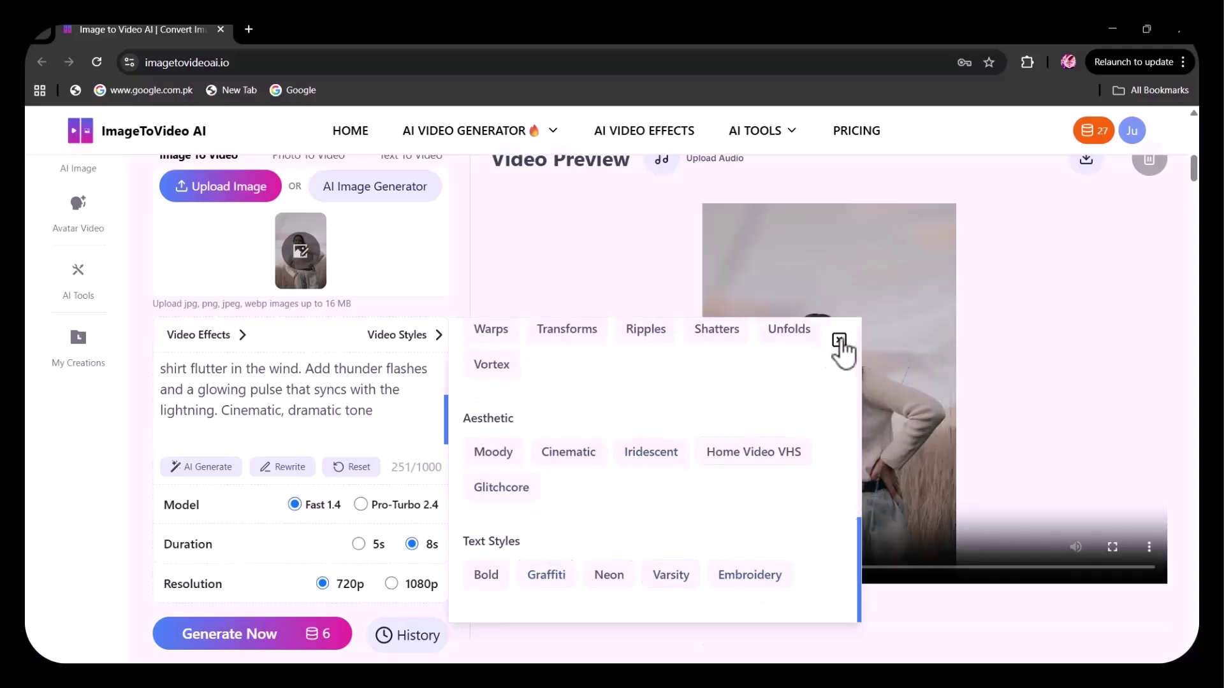
click(839, 340)
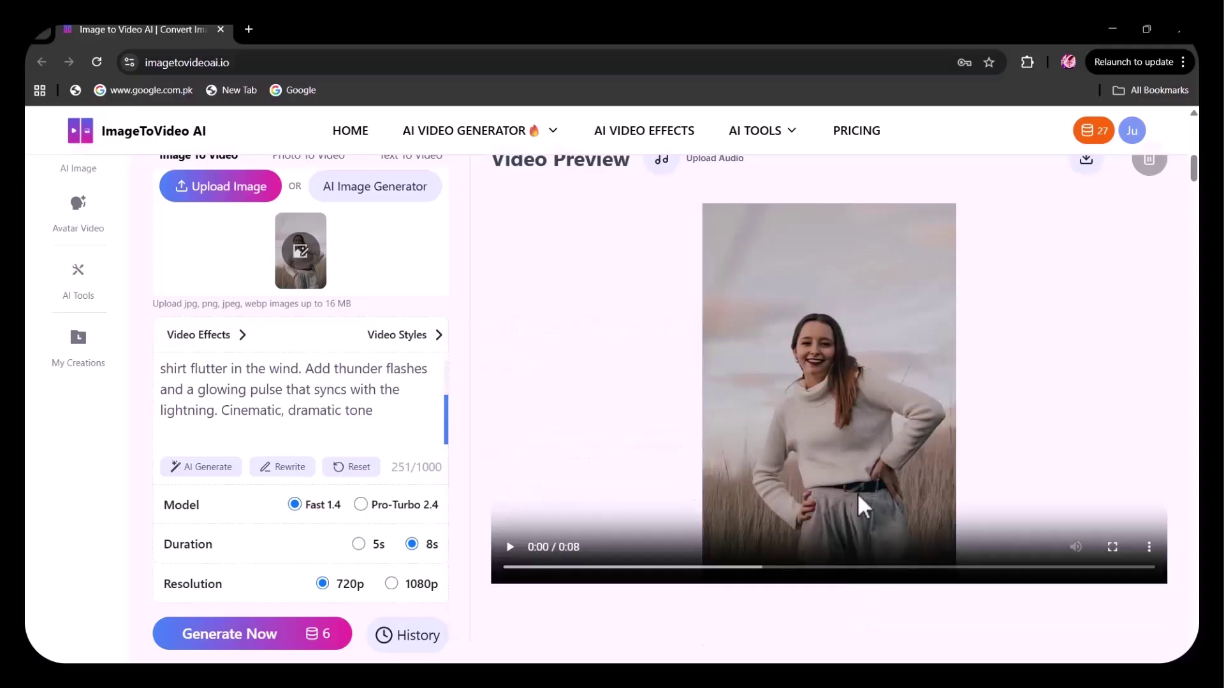
click(1112, 547)
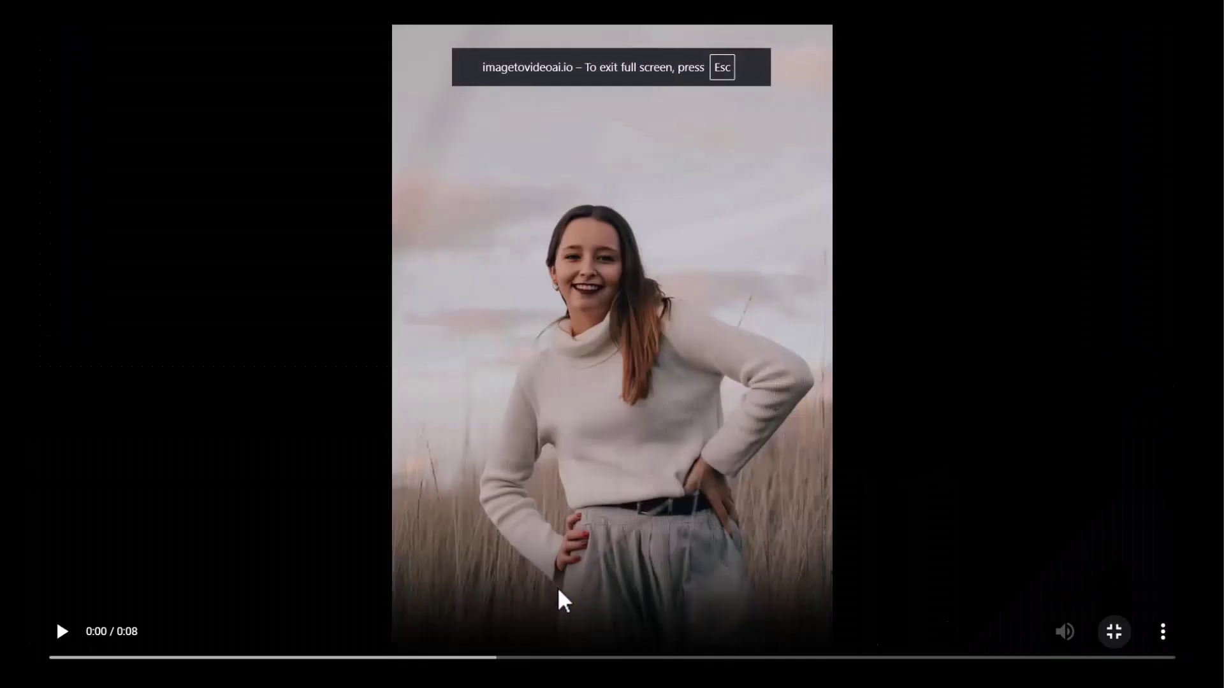
click(59, 638)
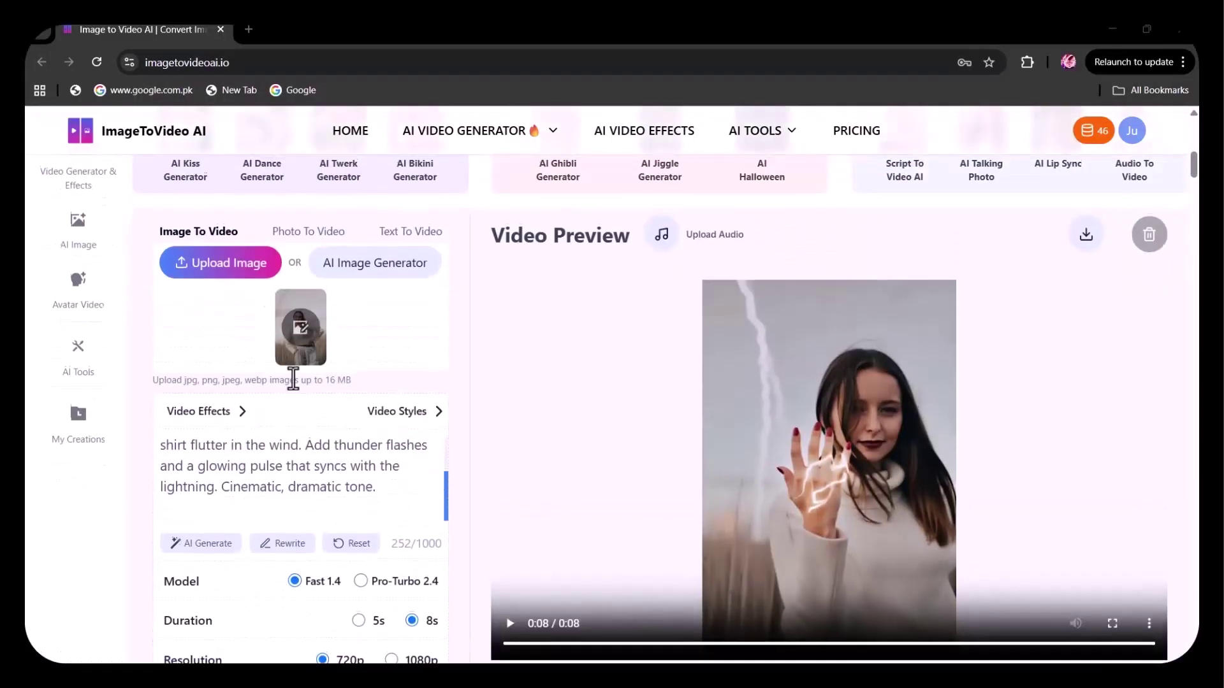
Generate a Text To Video clip from the pasted ruins prompt with Animation style and 8-second length.
click(408, 235)
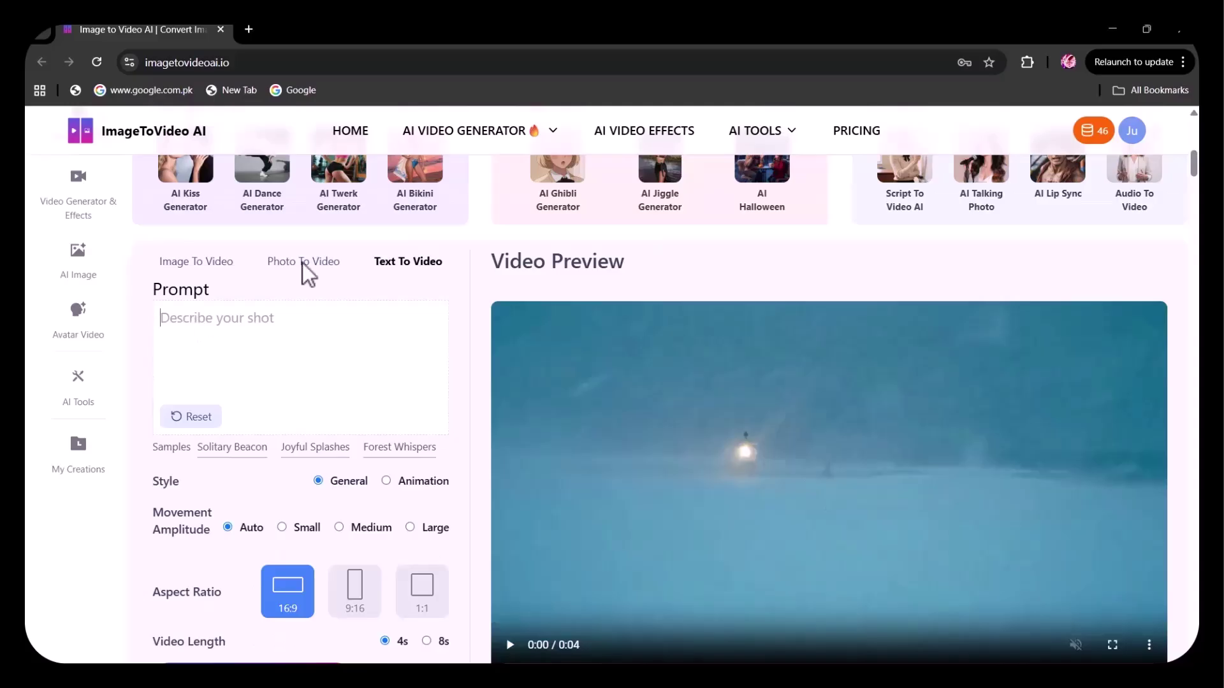
key(ctrl+v)
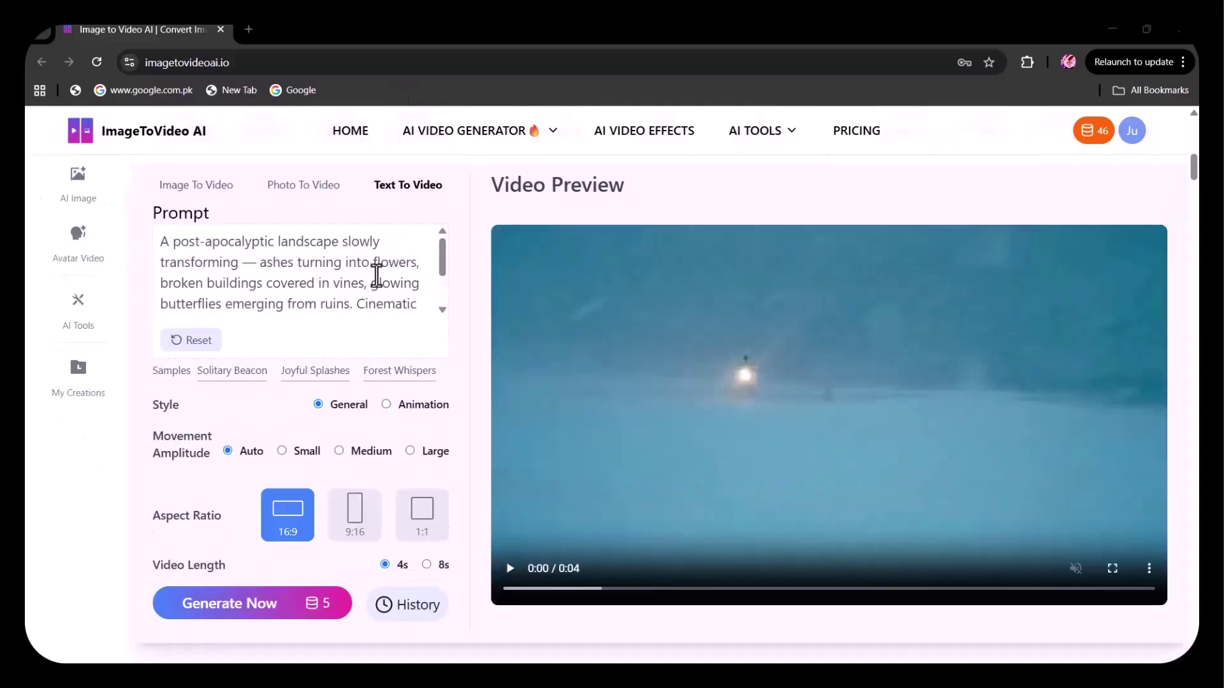
scroll(377, 275, down, 2)
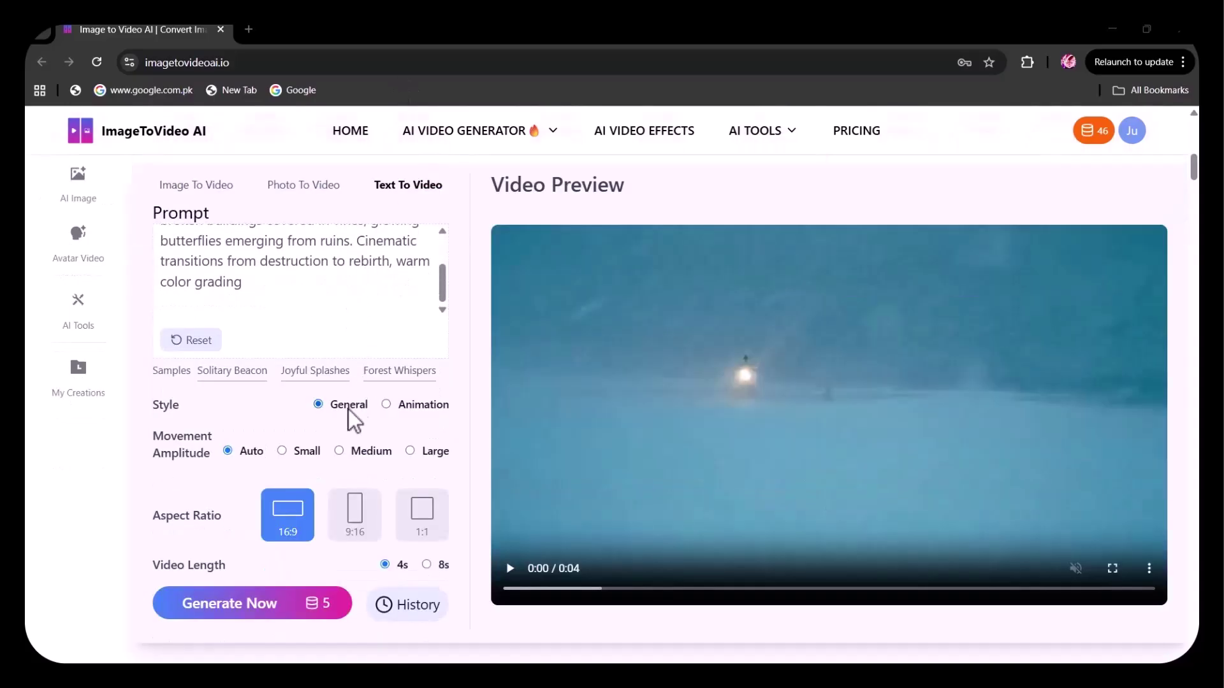
click(387, 405)
scroll(286, 456, down, 1)
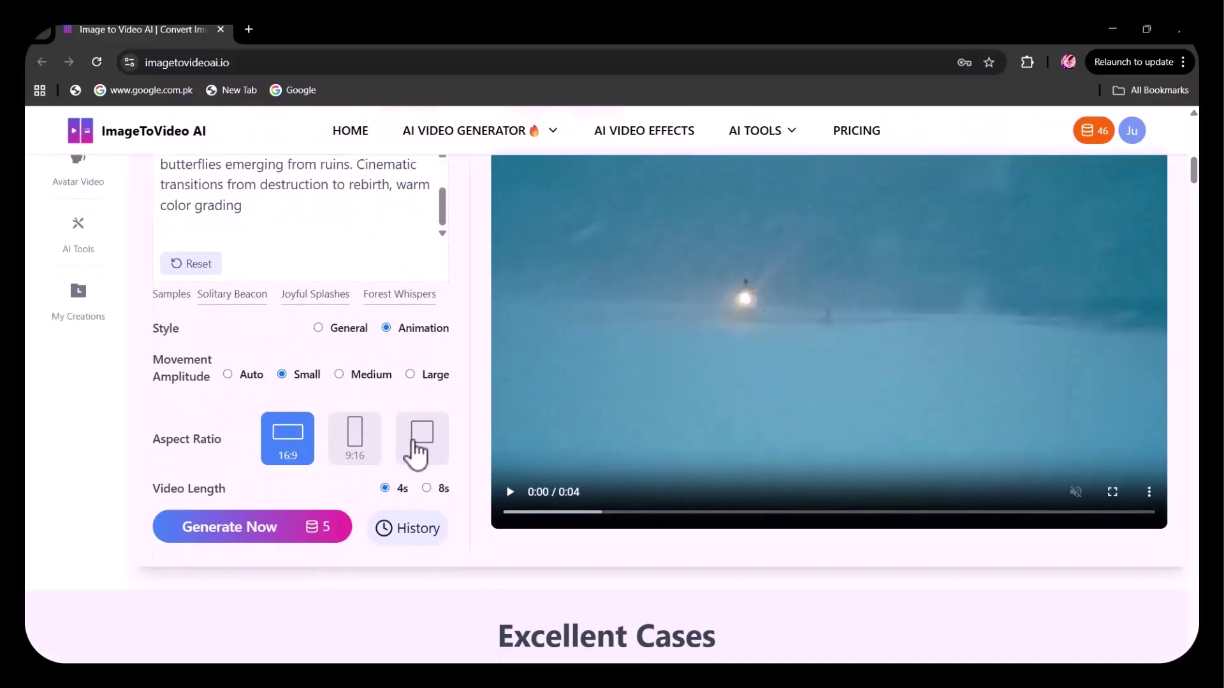
click(426, 489)
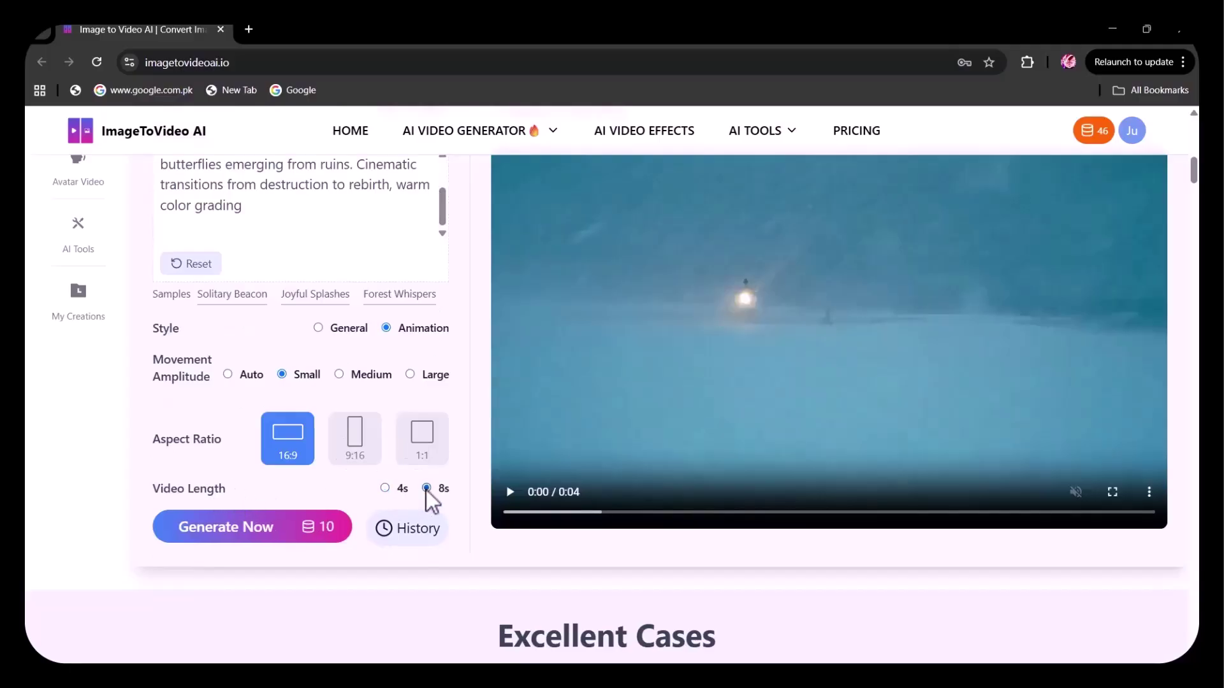
click(251, 535)
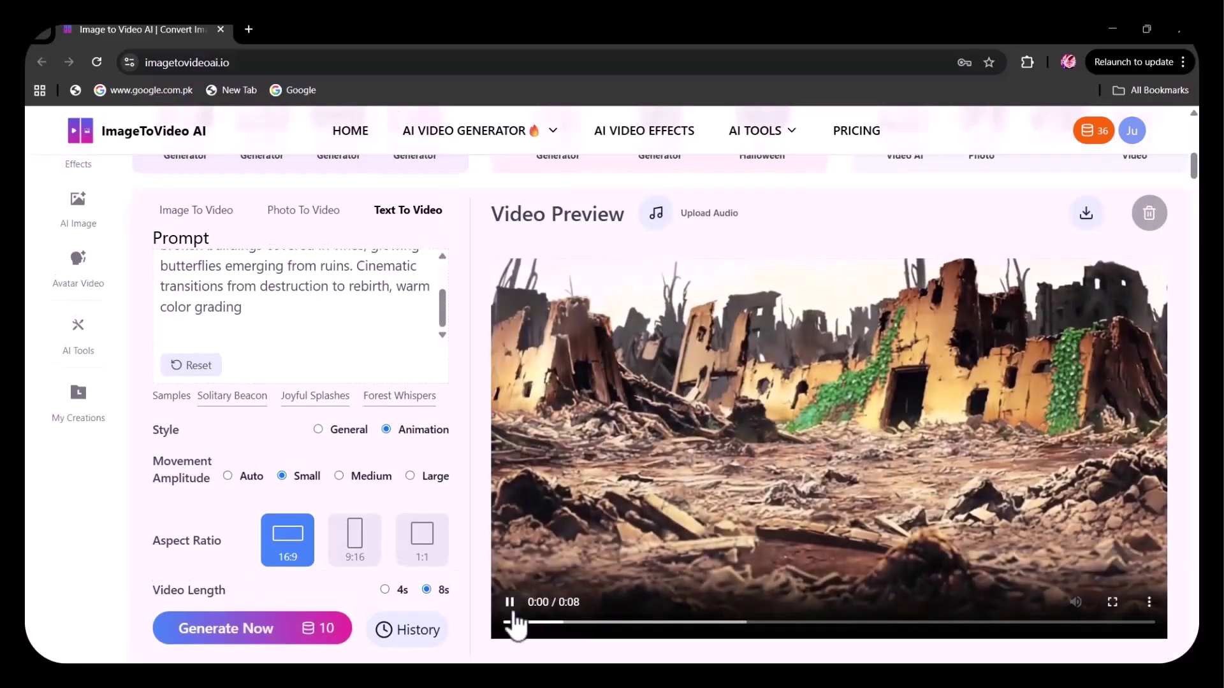
click(509, 601)
click(1112, 602)
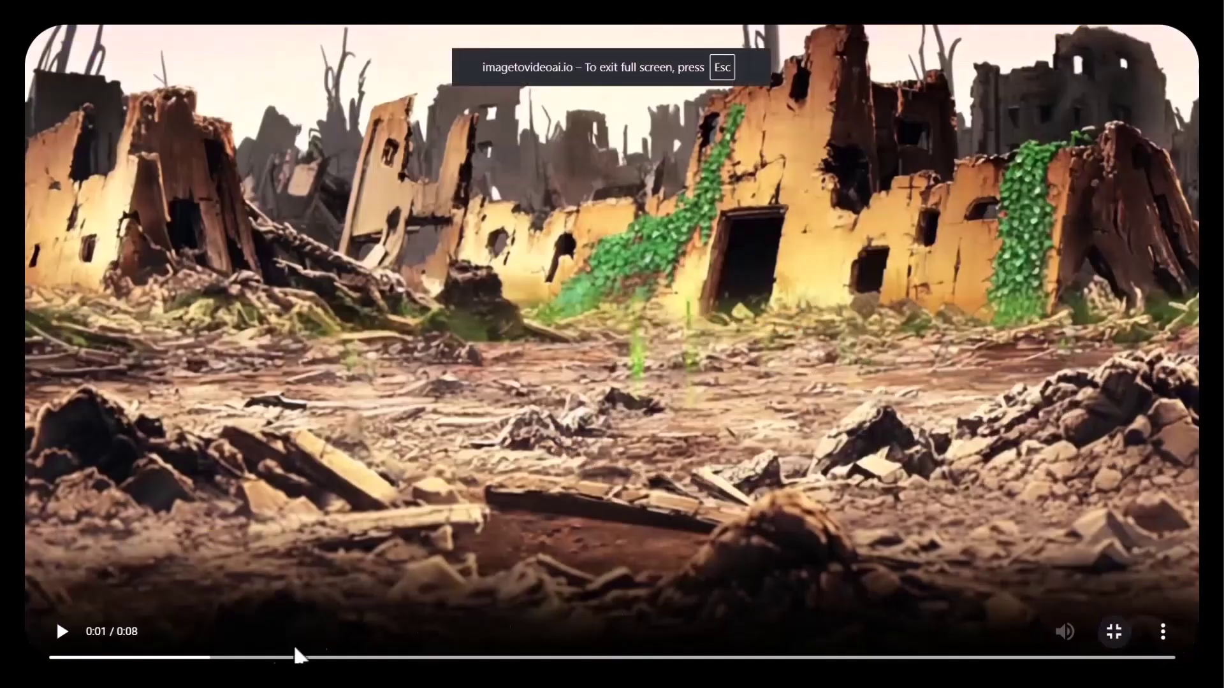
drag(210, 657, 67, 654)
click(64, 640)
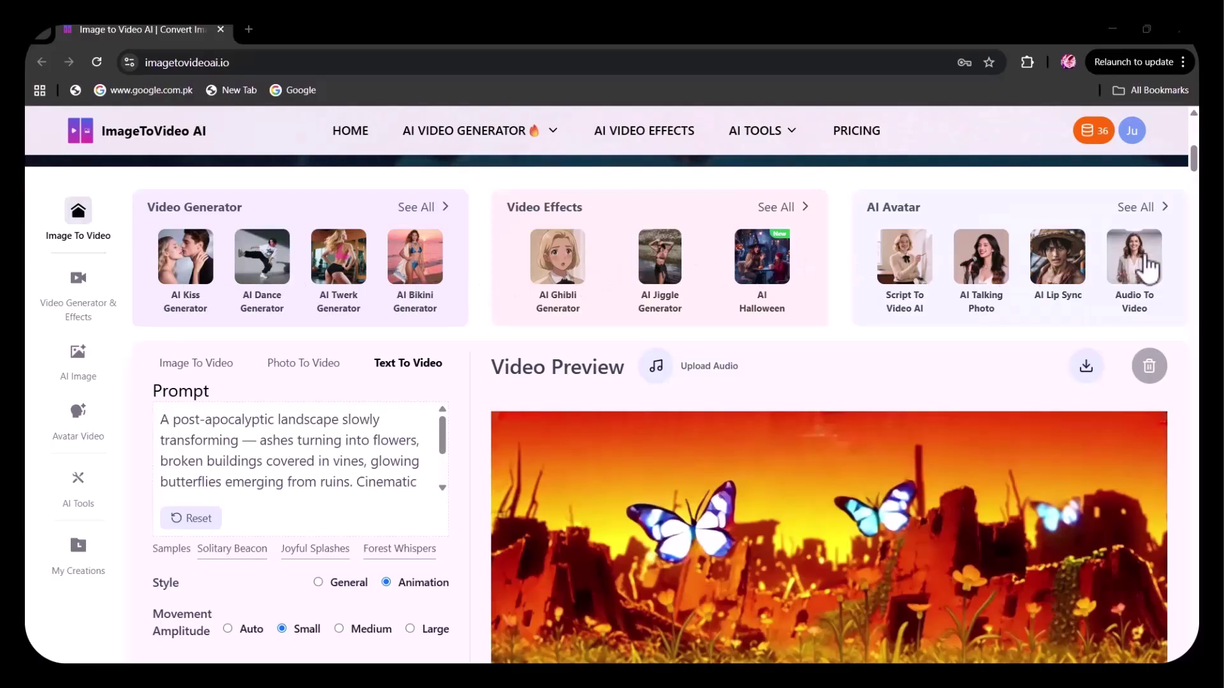
Open the AI Kiss Generator, pick the Kissing style, and enable uploading two images.
click(210, 278)
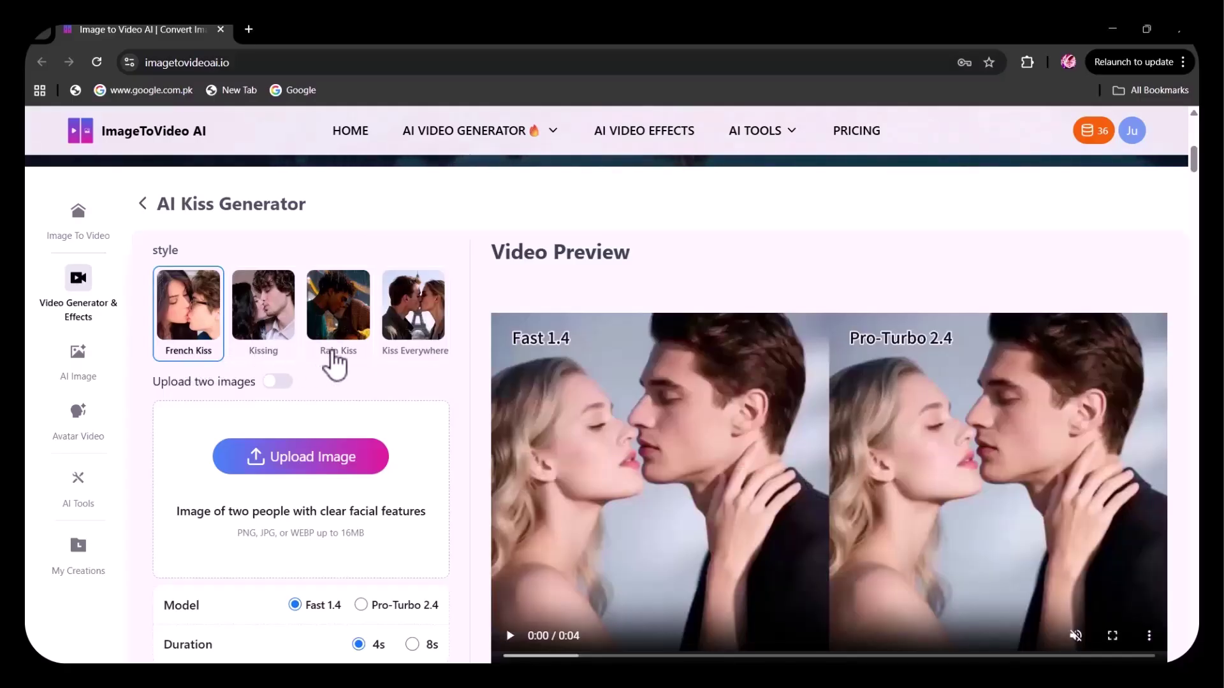
scroll(435, 249, down, 1)
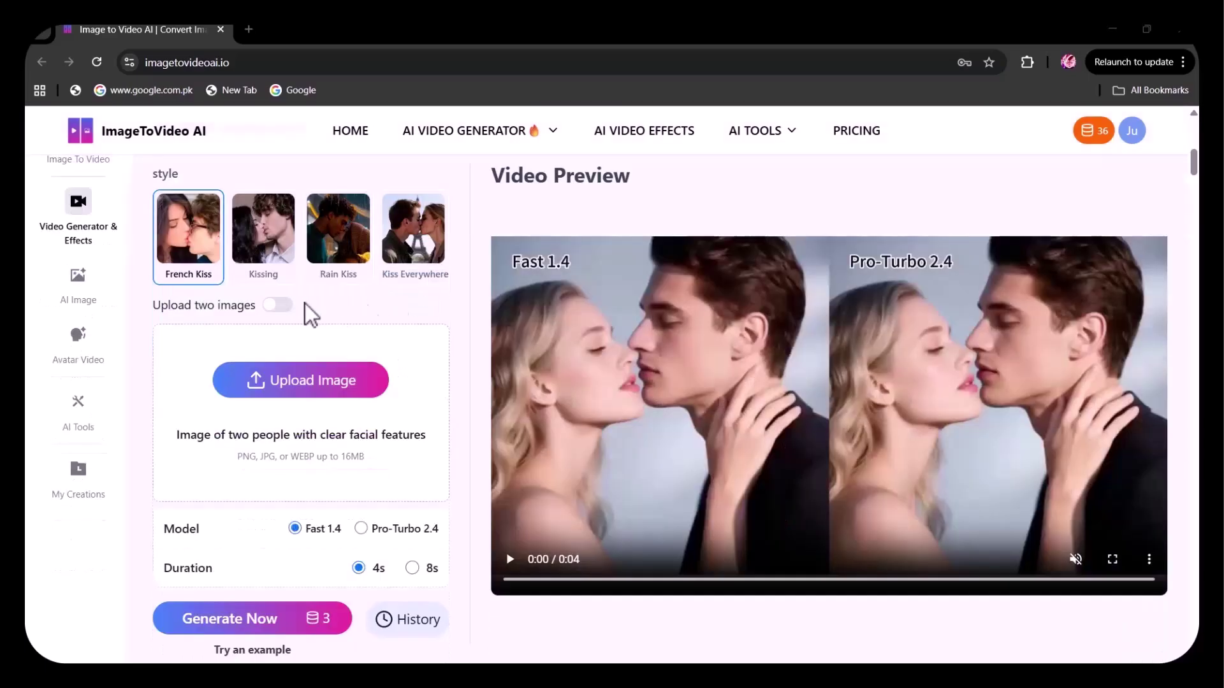
click(279, 266)
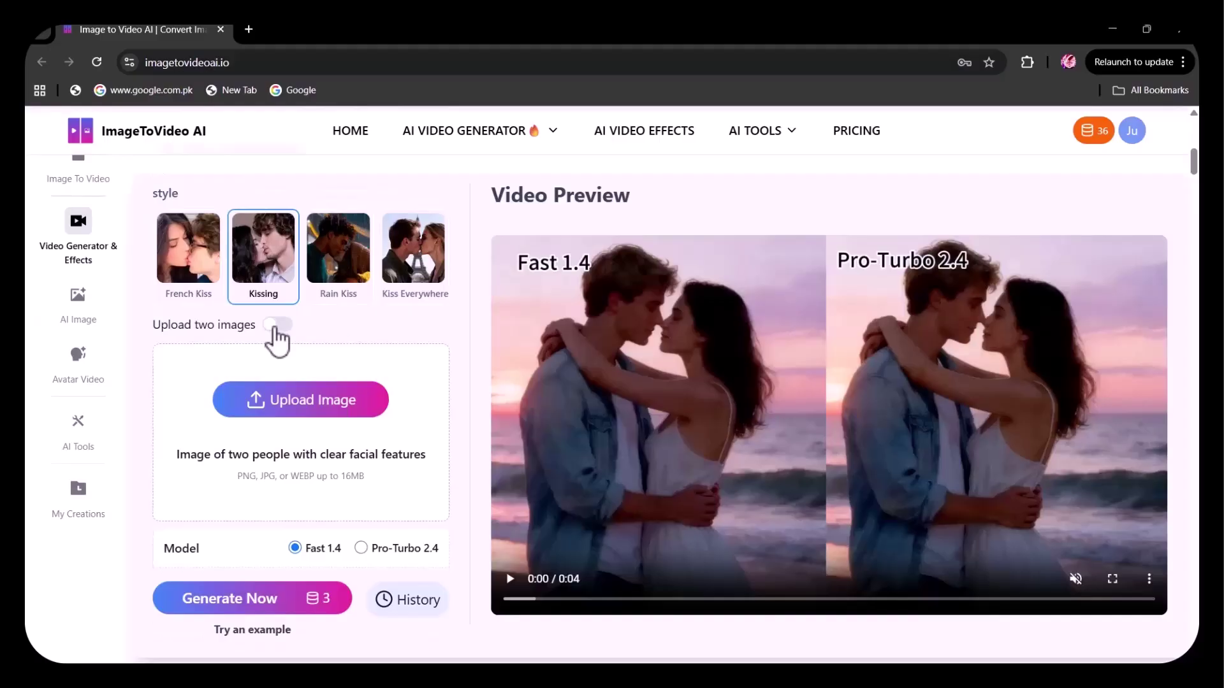
click(279, 326)
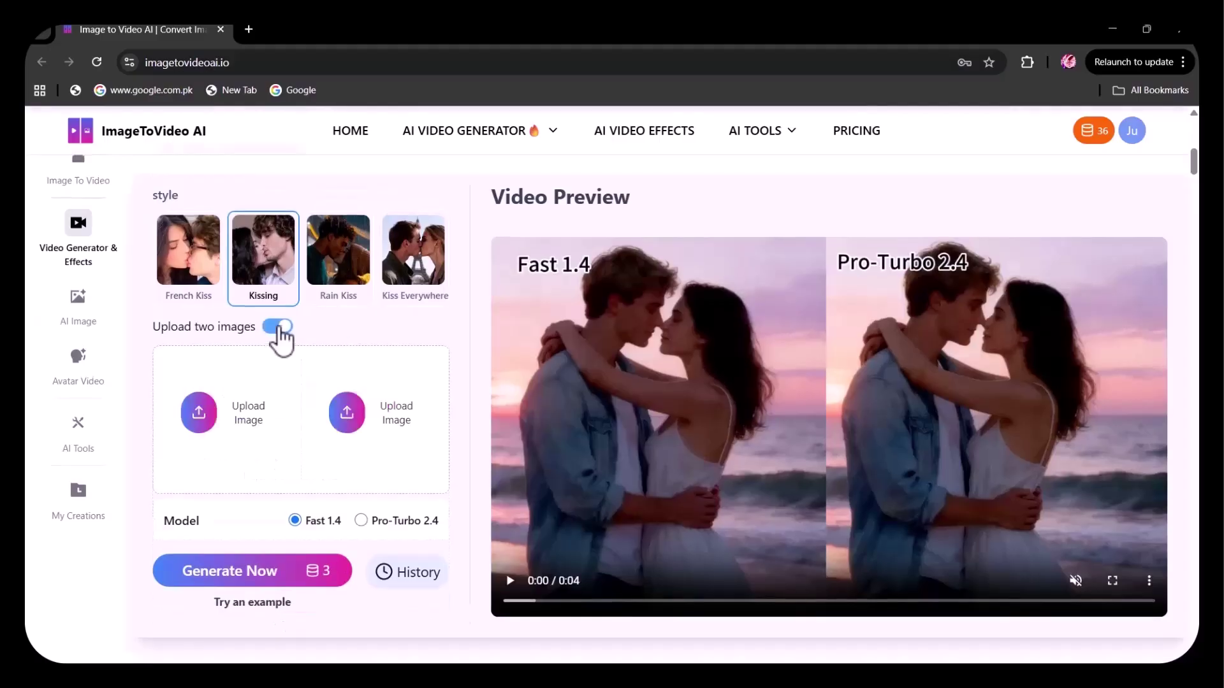
Upload and crop the curly-haired woman's photo as the first person.
click(203, 417)
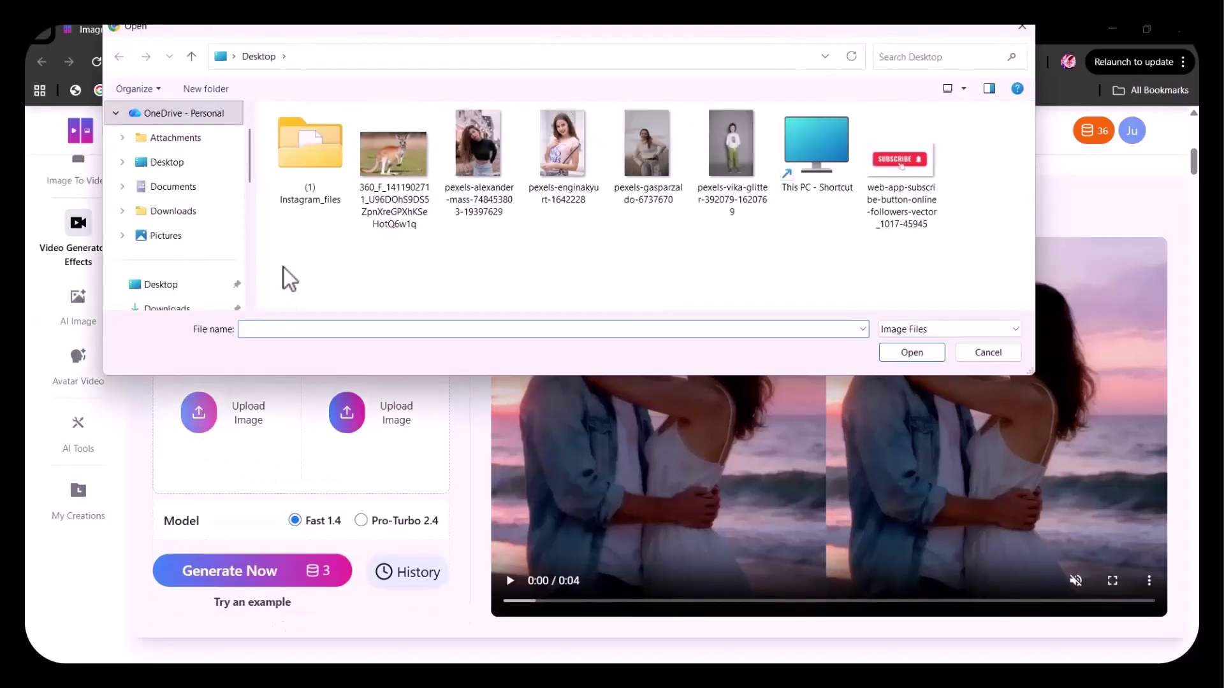
click(484, 159)
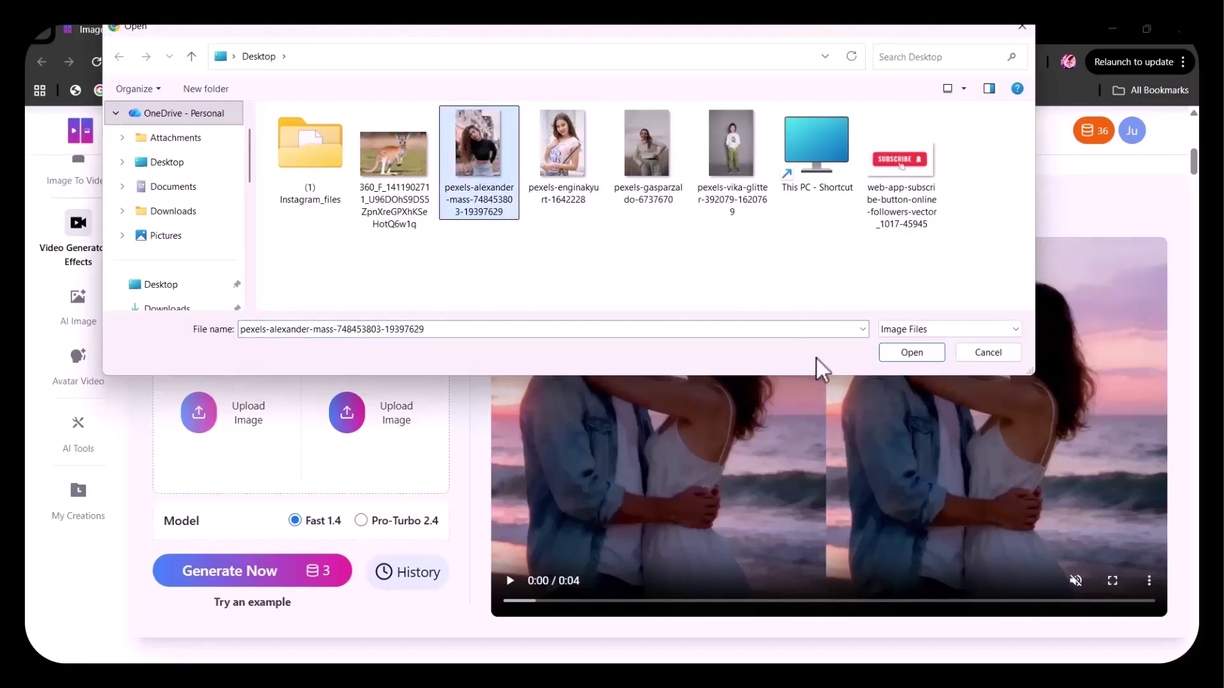
click(888, 358)
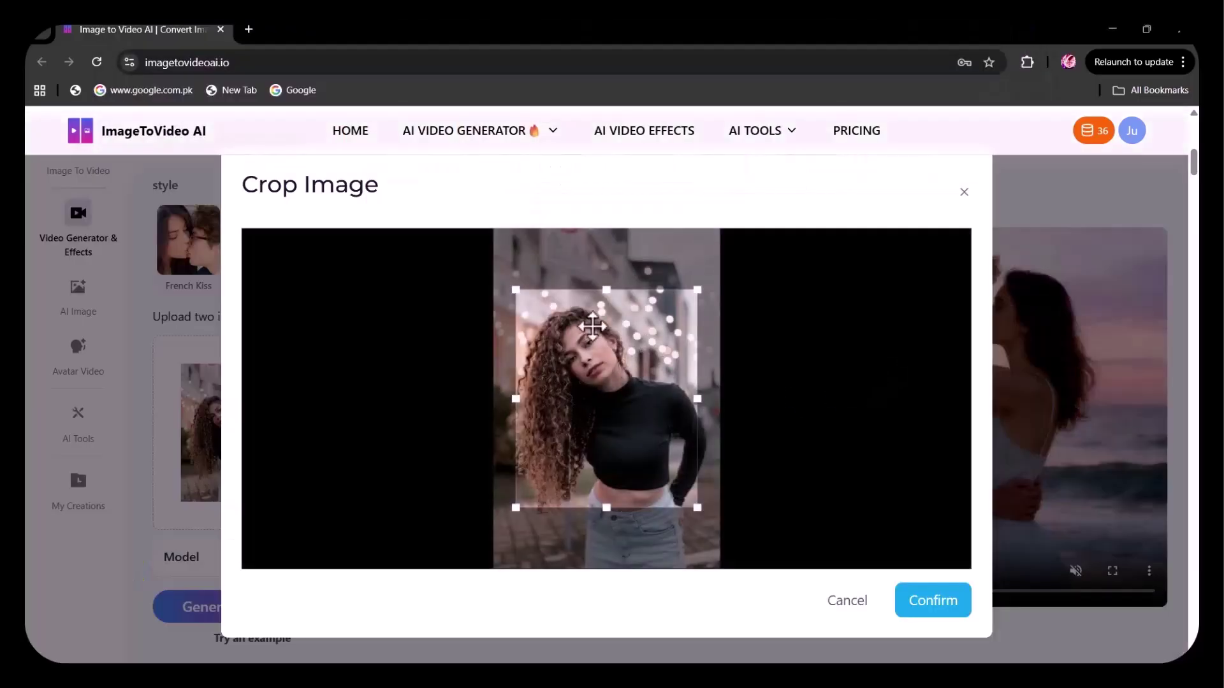
click(905, 599)
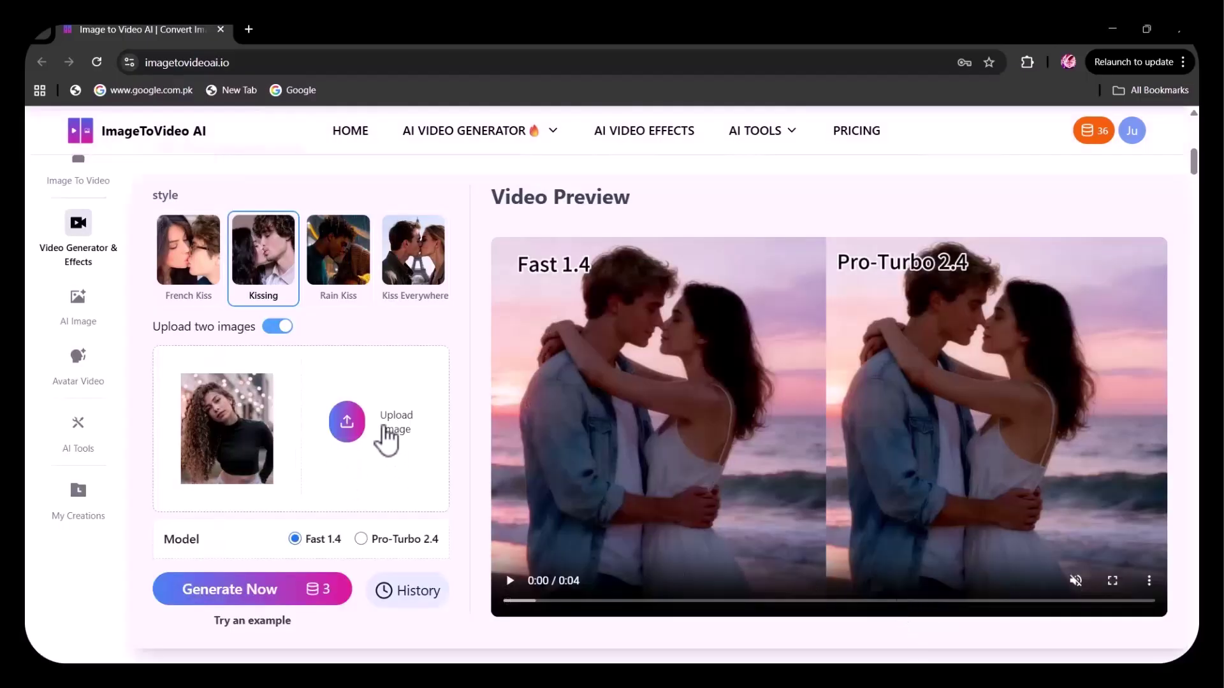
Upload the waistcoat man's photo, moving the crop up to include his hair.
click(352, 411)
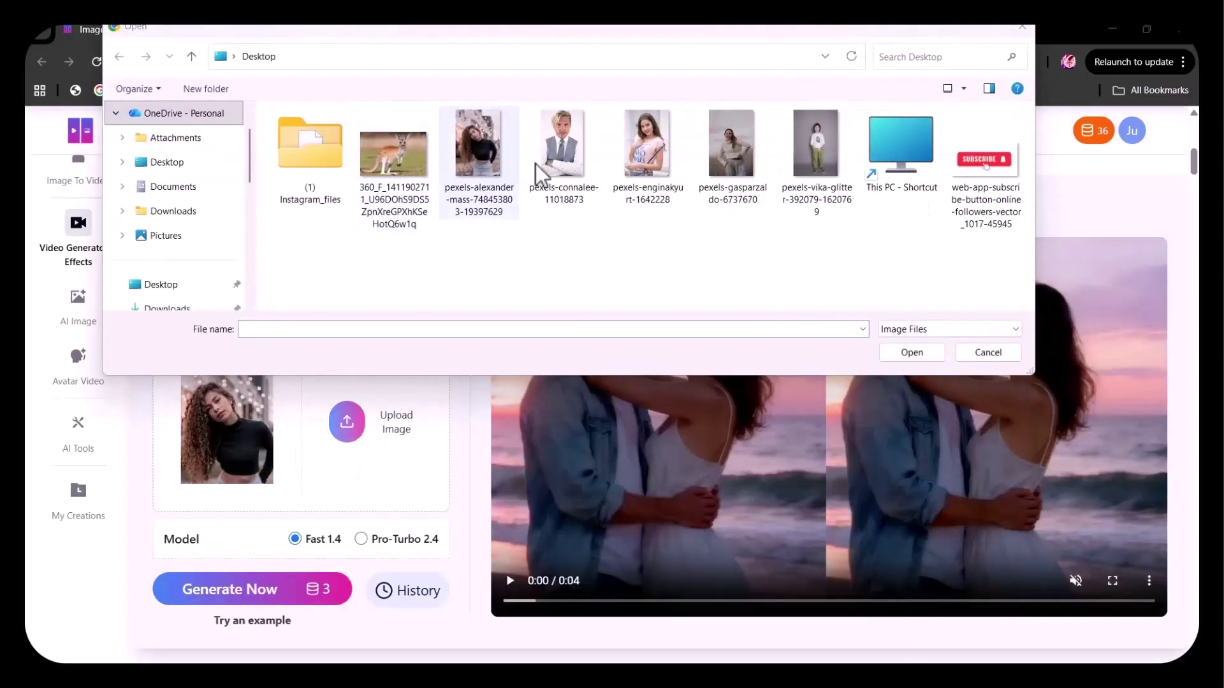
click(564, 157)
click(931, 354)
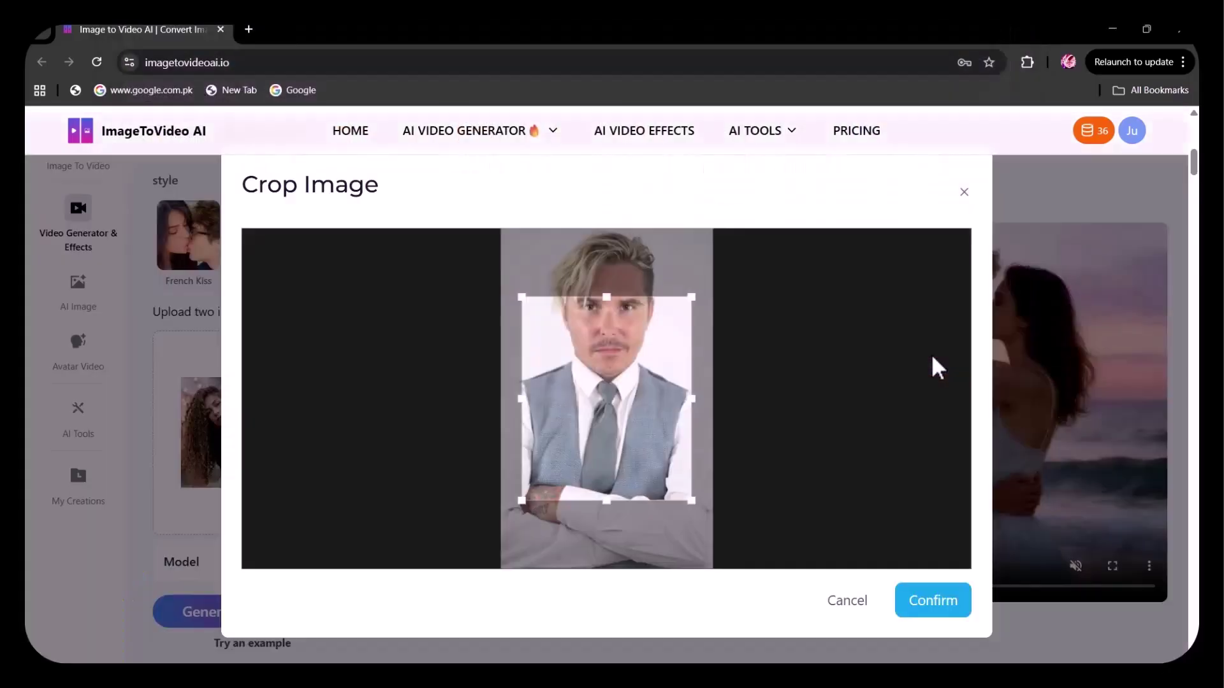
drag(609, 326, 611, 258)
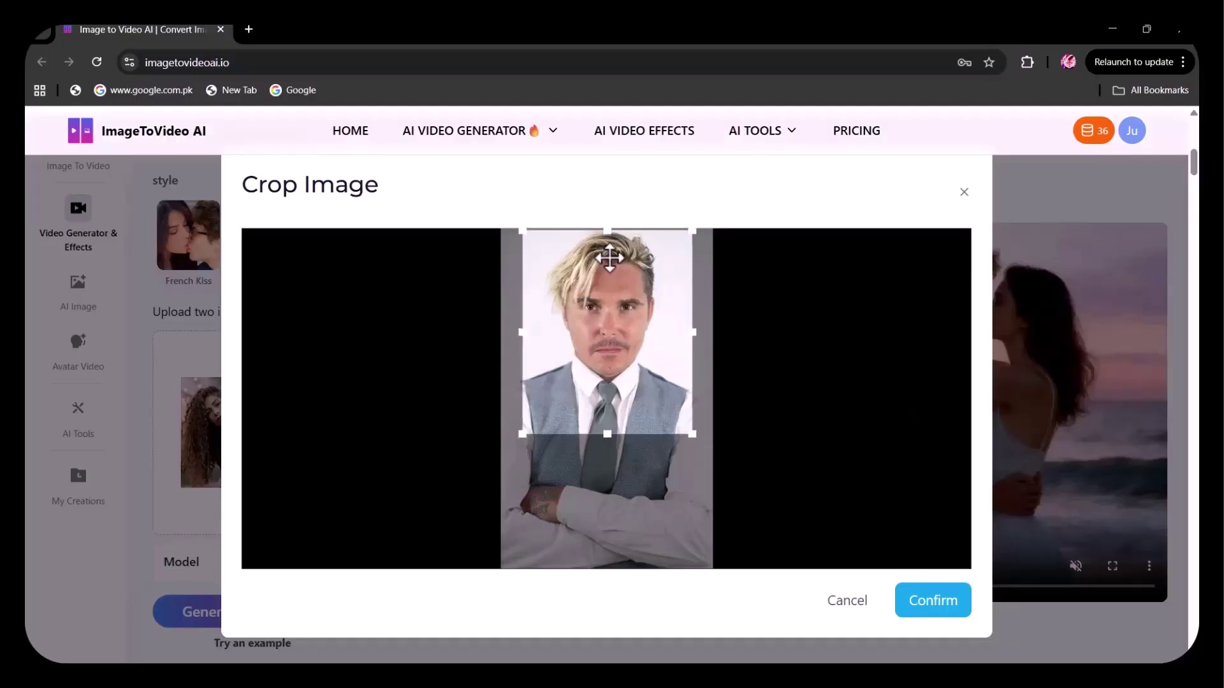
click(933, 601)
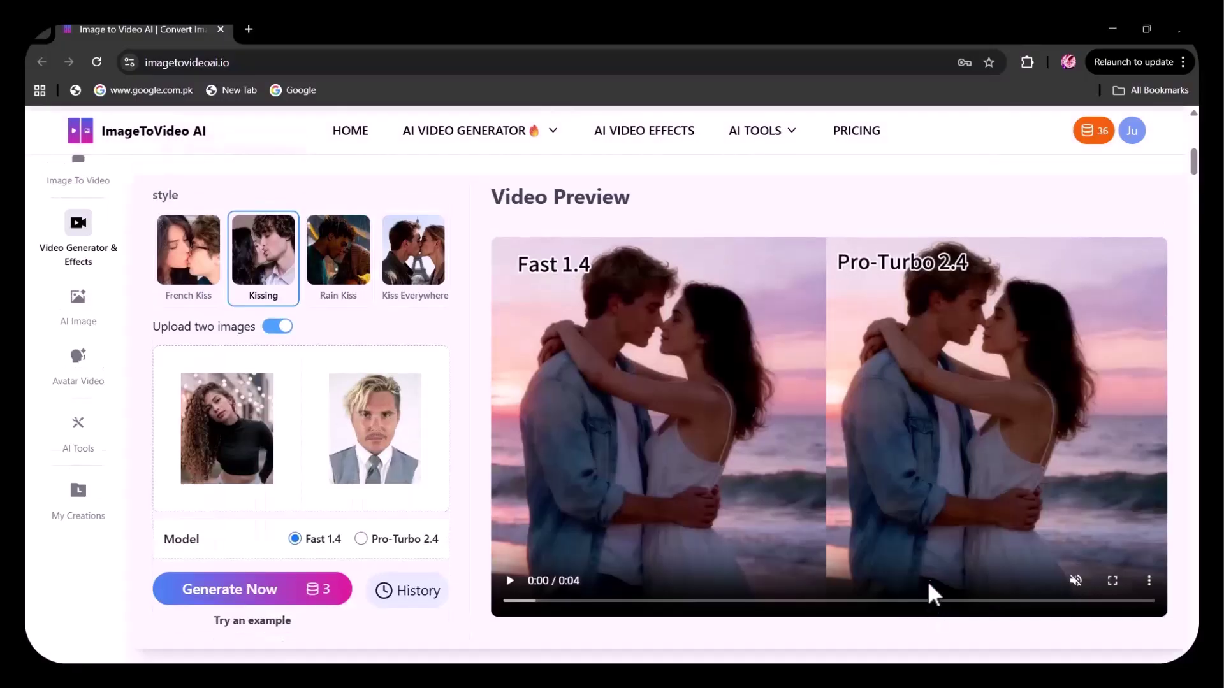
Generate the 4-second kiss video and play it full screen.
scroll(269, 415, down, 1)
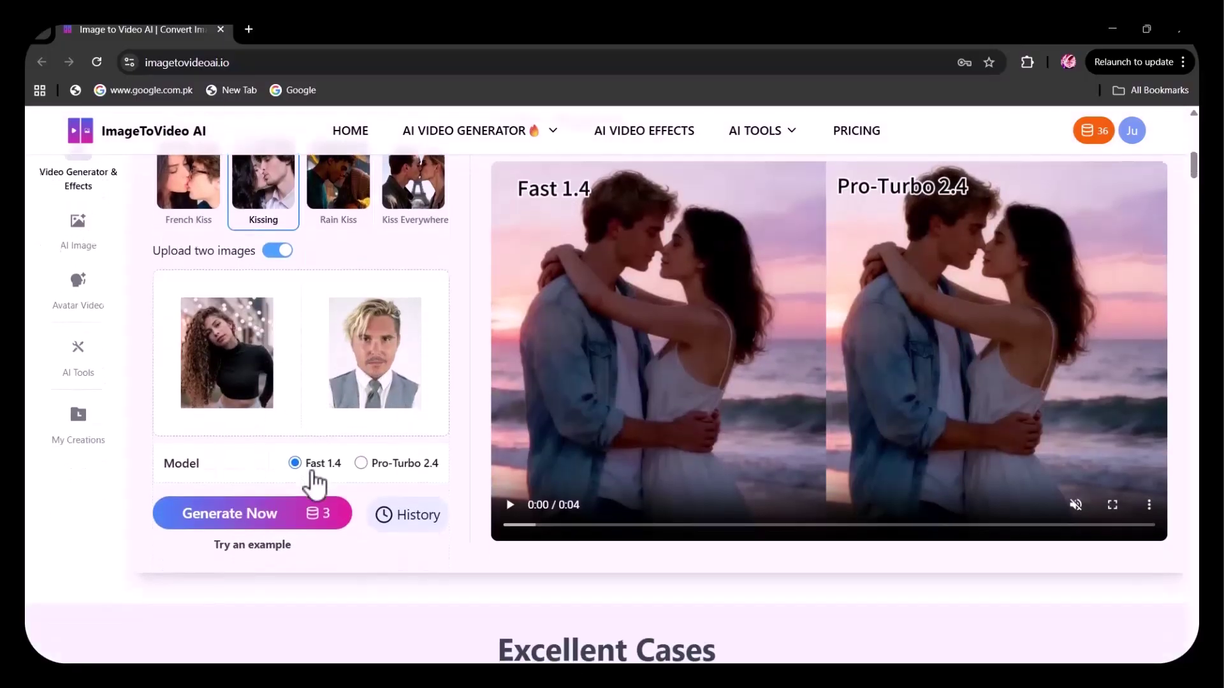
click(312, 521)
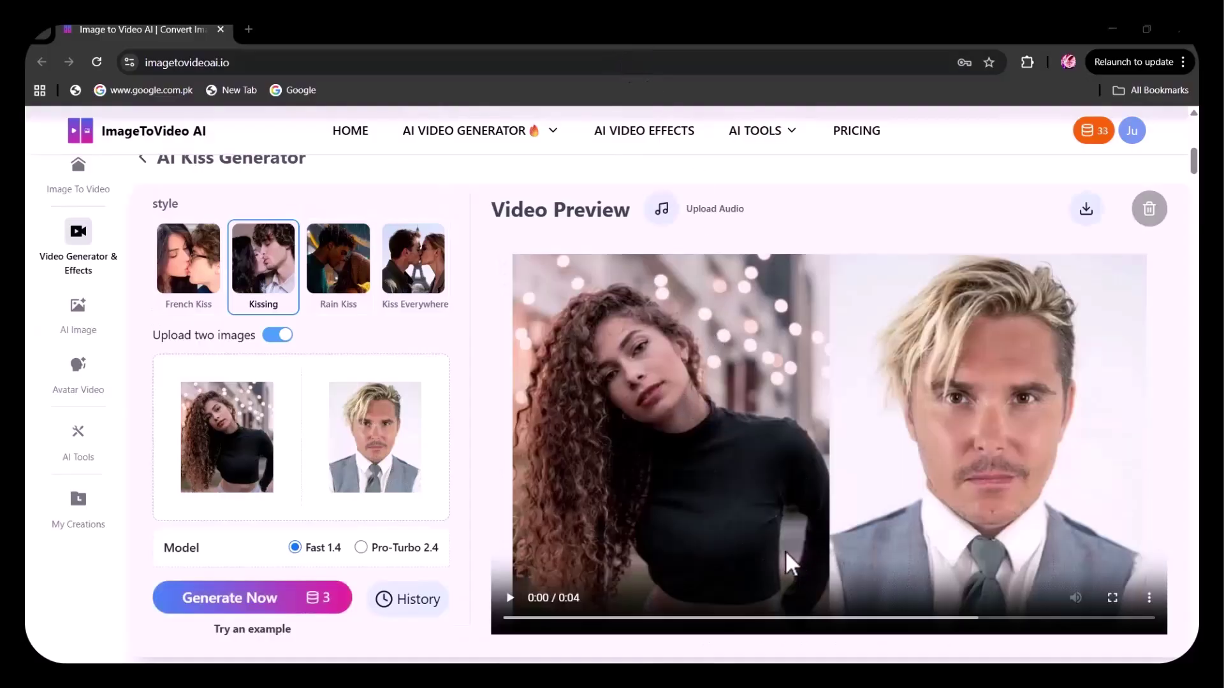
click(1114, 601)
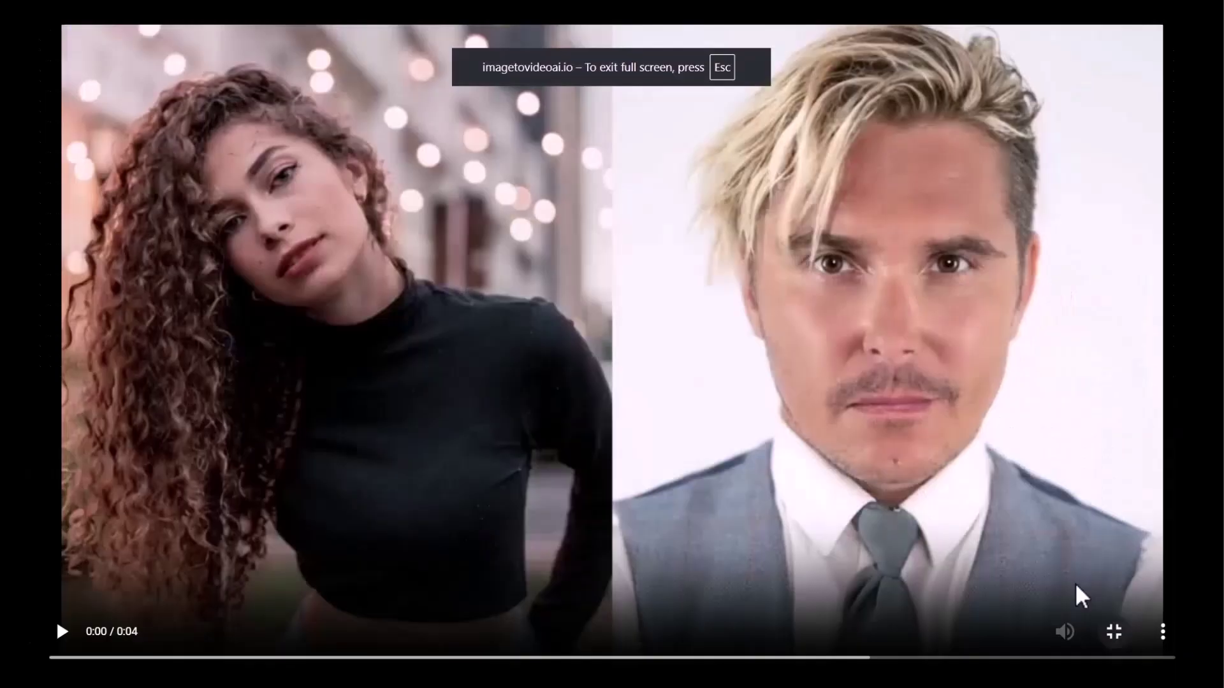
click(61, 634)
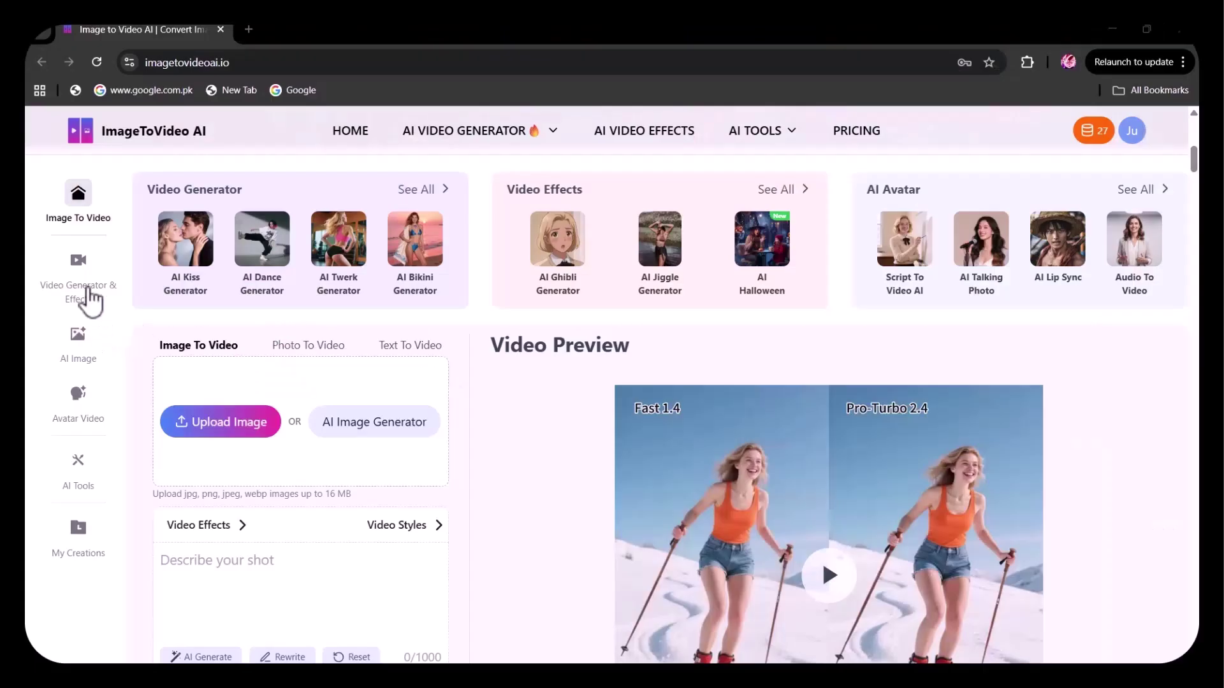
Browse the Video Generators & Effects grid and open the AI Earth Zoom Out Generator.
click(89, 297)
scroll(660, 362, down, 3)
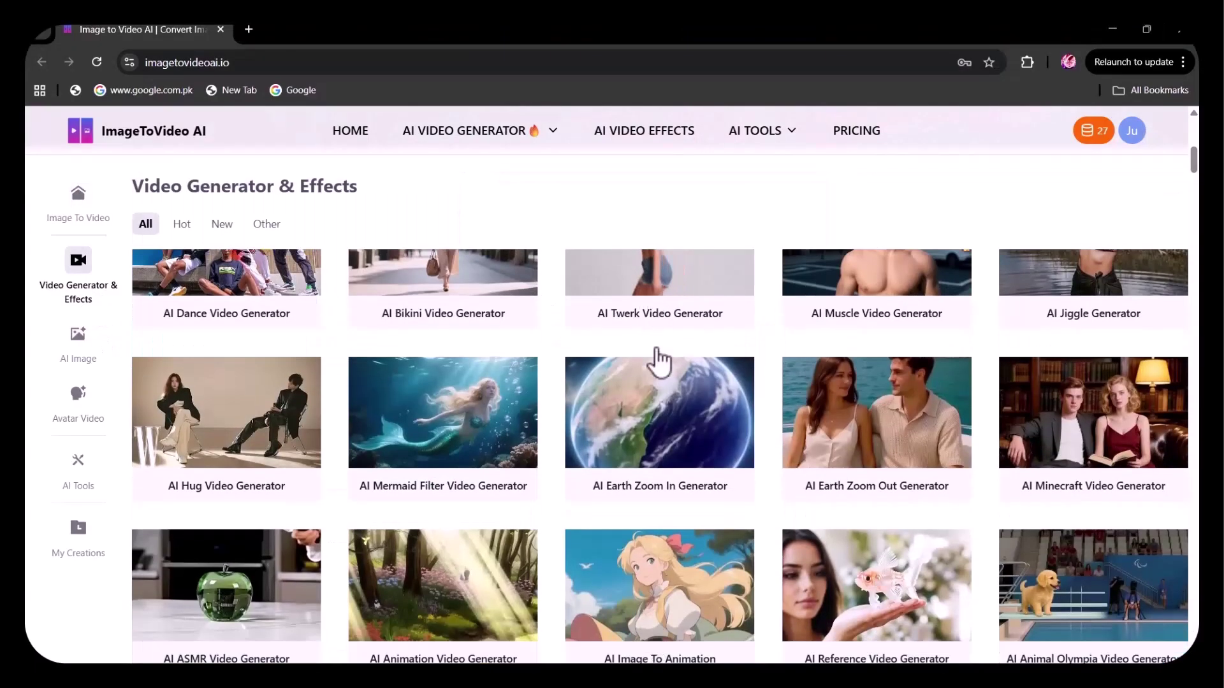
scroll(660, 362, up, 2)
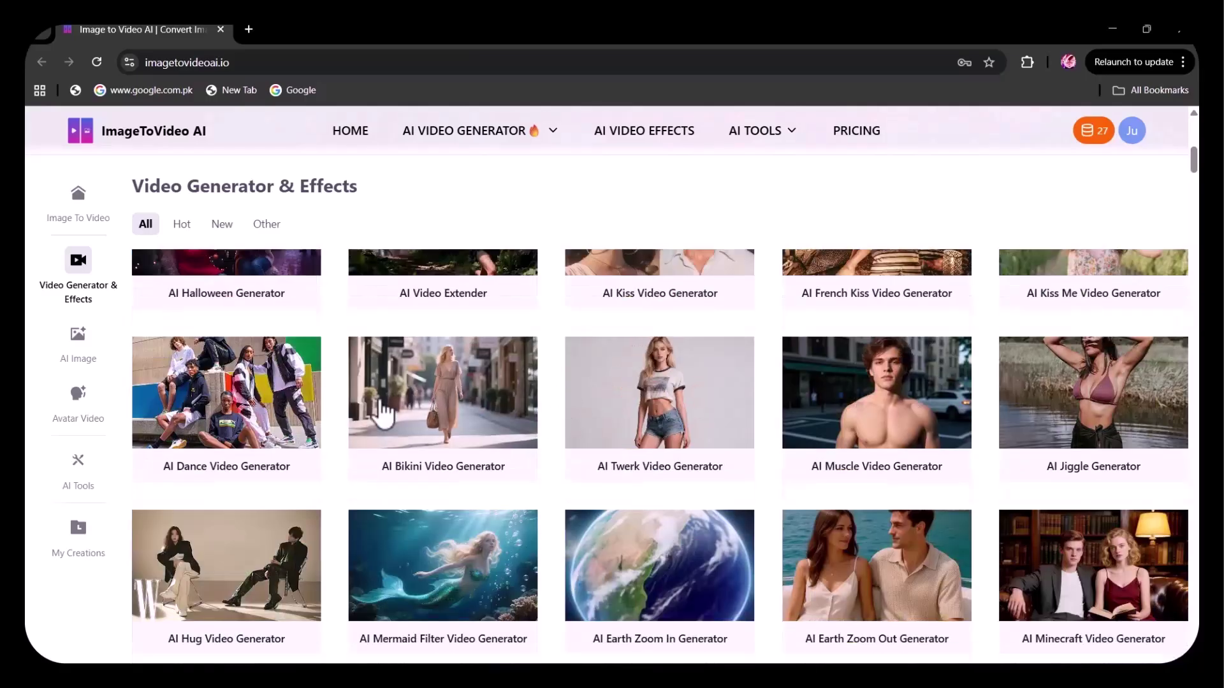
scroll(389, 415, down, 10)
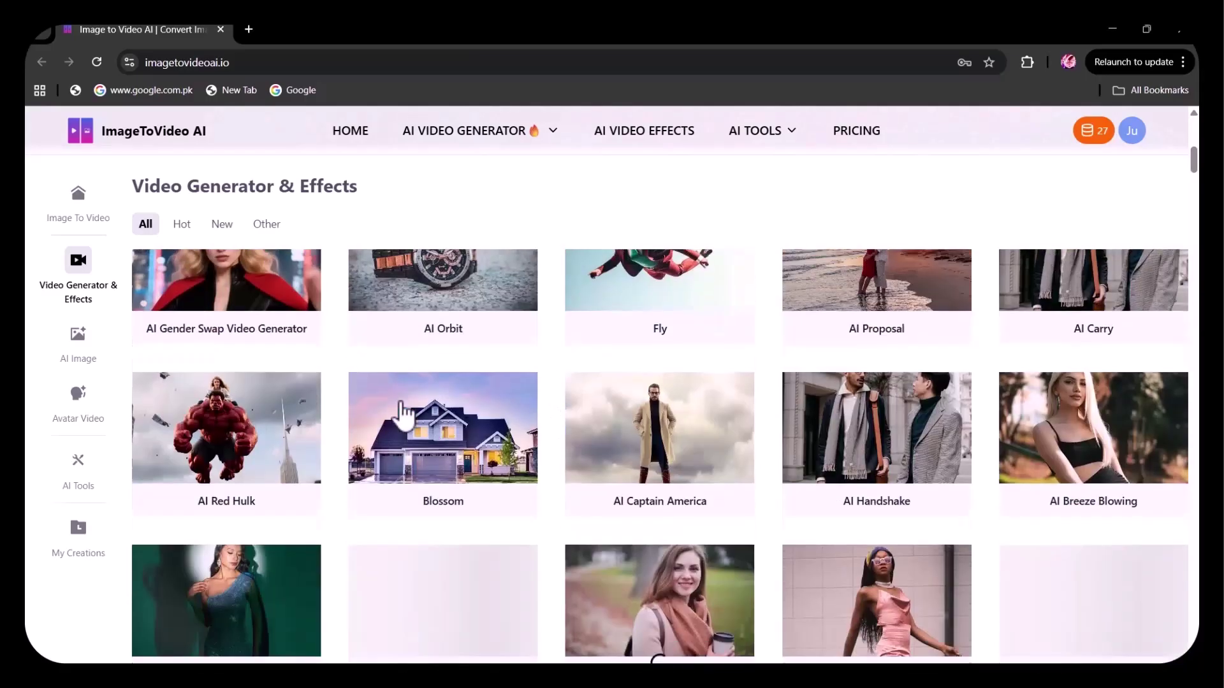
scroll(399, 400, down, 5)
scroll(401, 405, up, 5)
scroll(404, 410, down, 10)
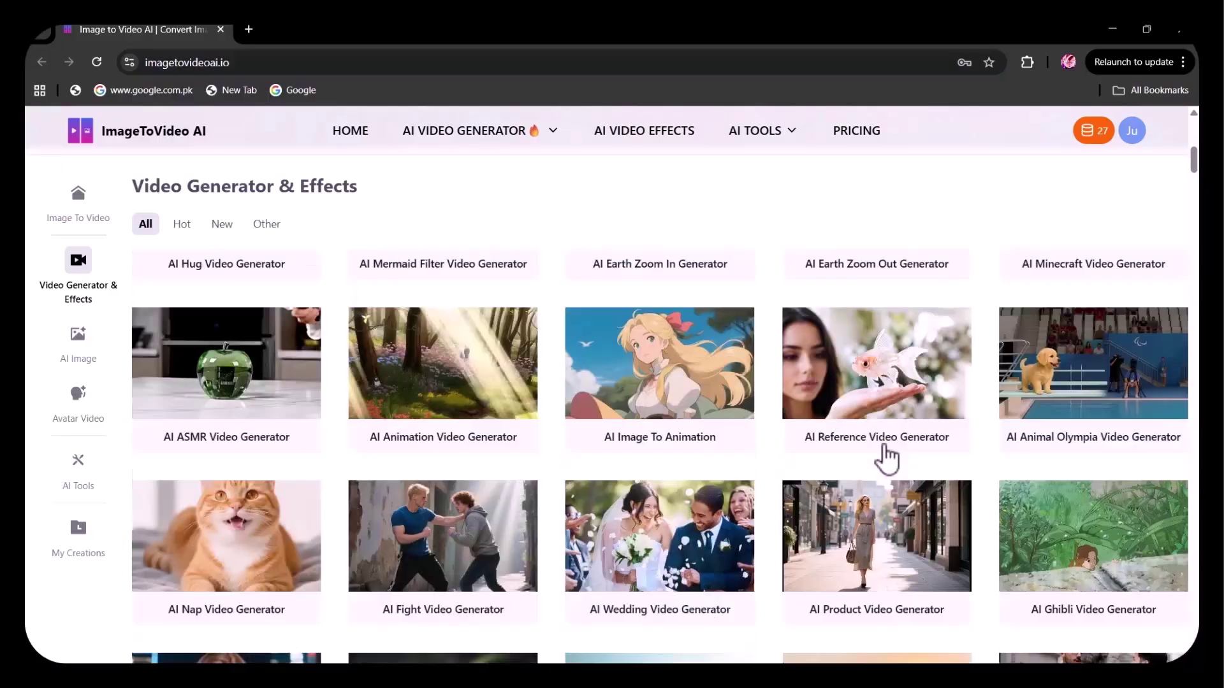
scroll(871, 475, up, 3)
click(866, 481)
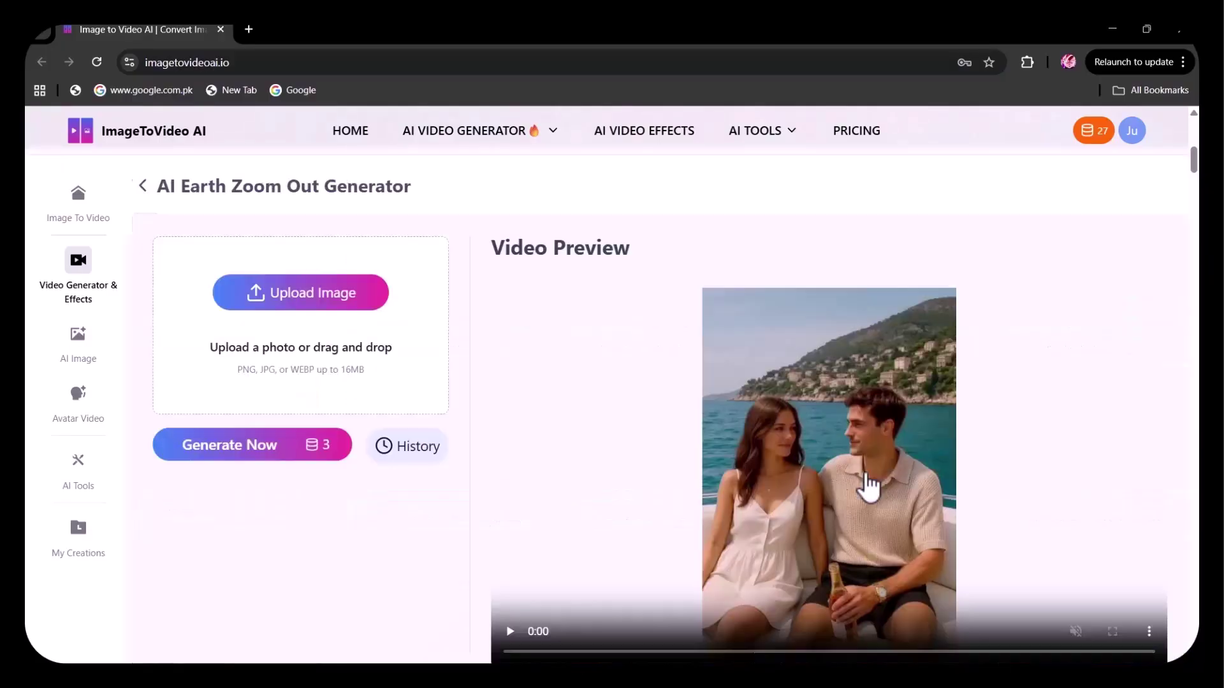
Generate a 5-second Earth zoom-out clip from the beach kiss photo and watch it full screen.
click(509, 631)
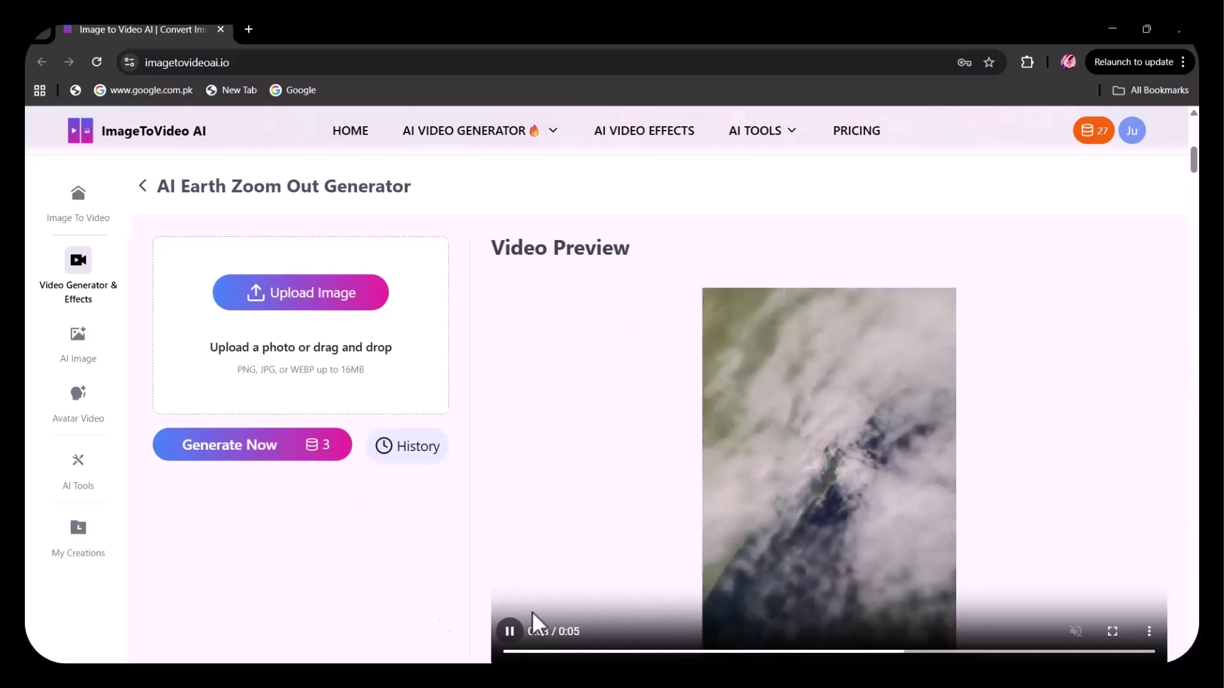
click(292, 305)
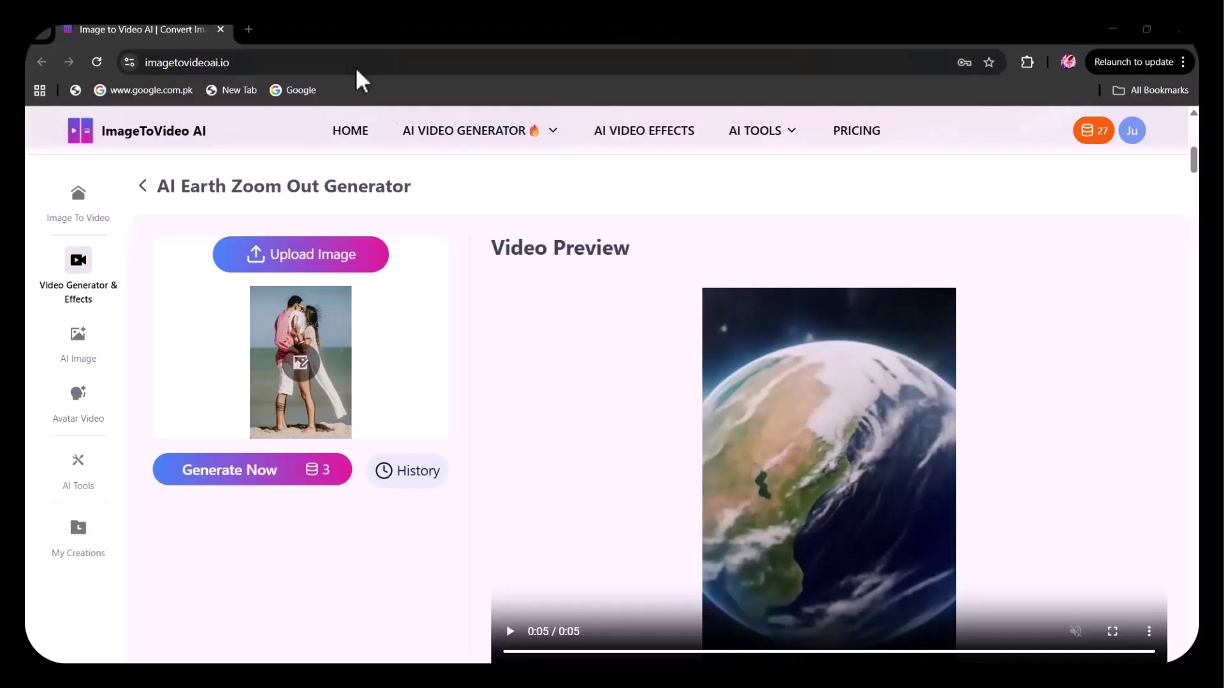
click(255, 474)
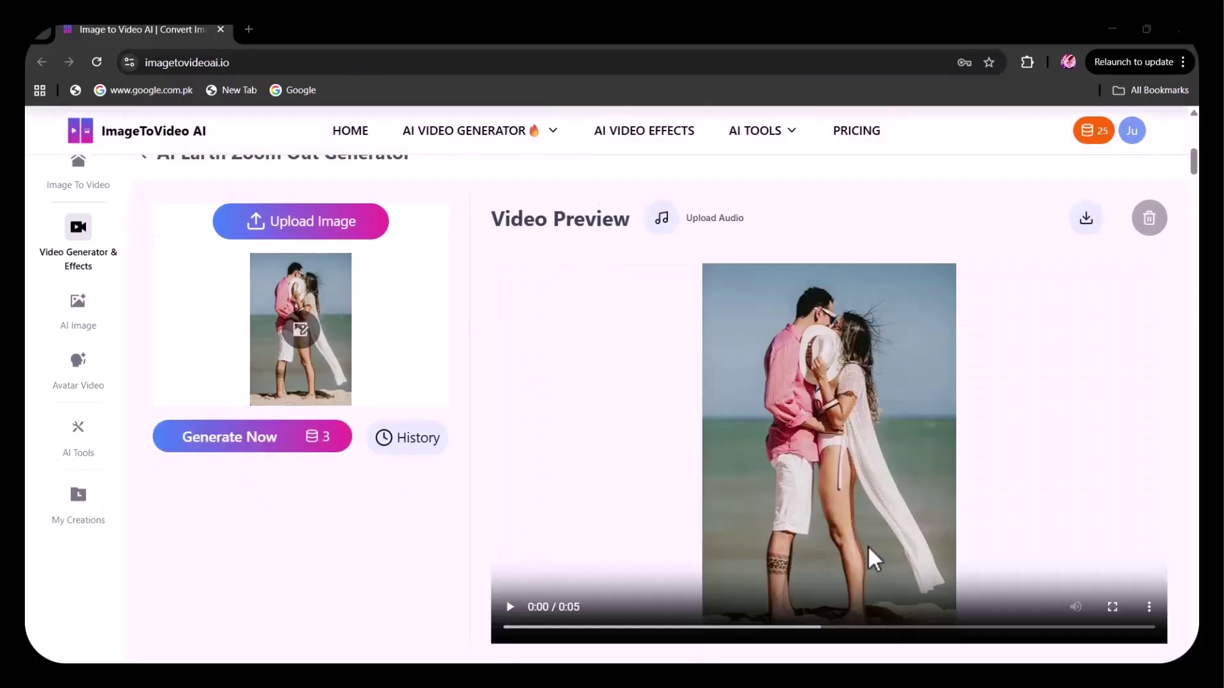
click(1112, 607)
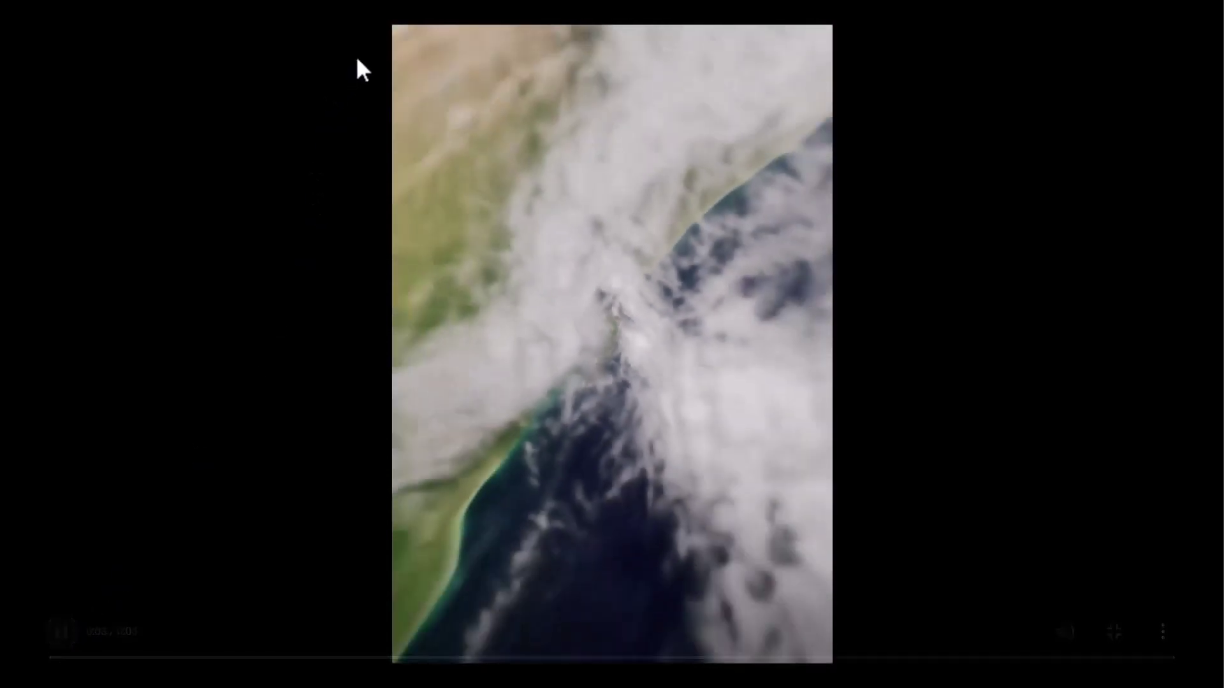
key(Escape)
Open the AI Twerk Video Generator and upload the photo of the woman in the cap.
mouse_move(700, 410)
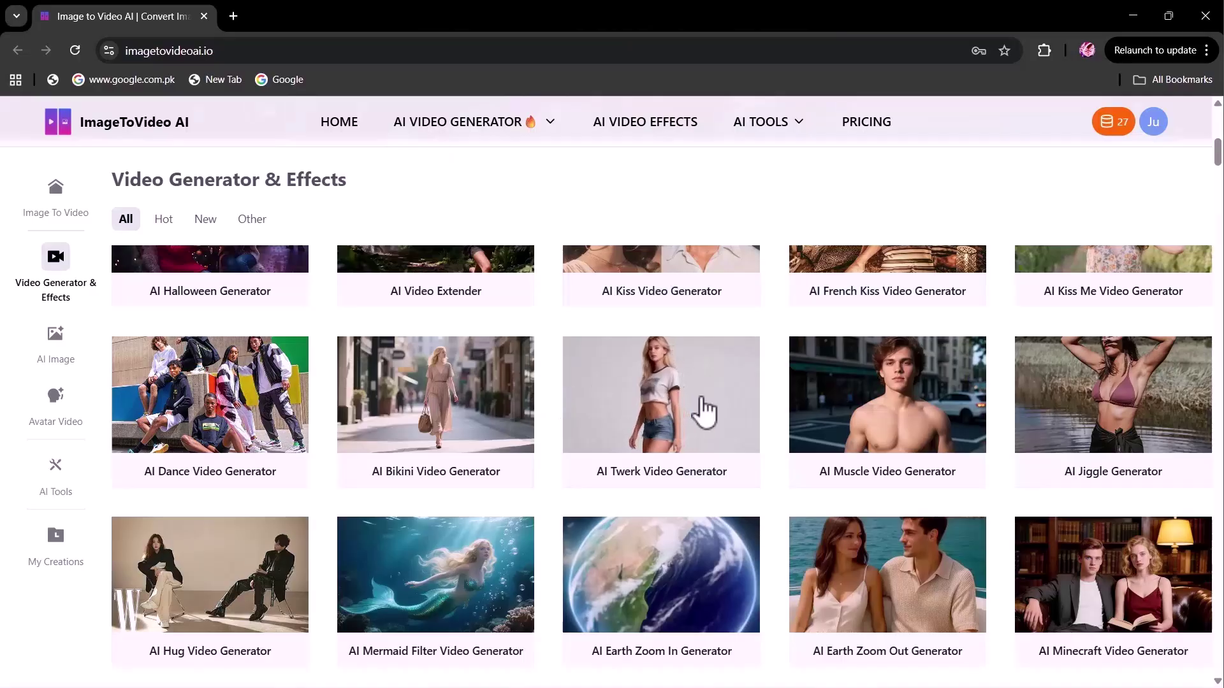
click(703, 411)
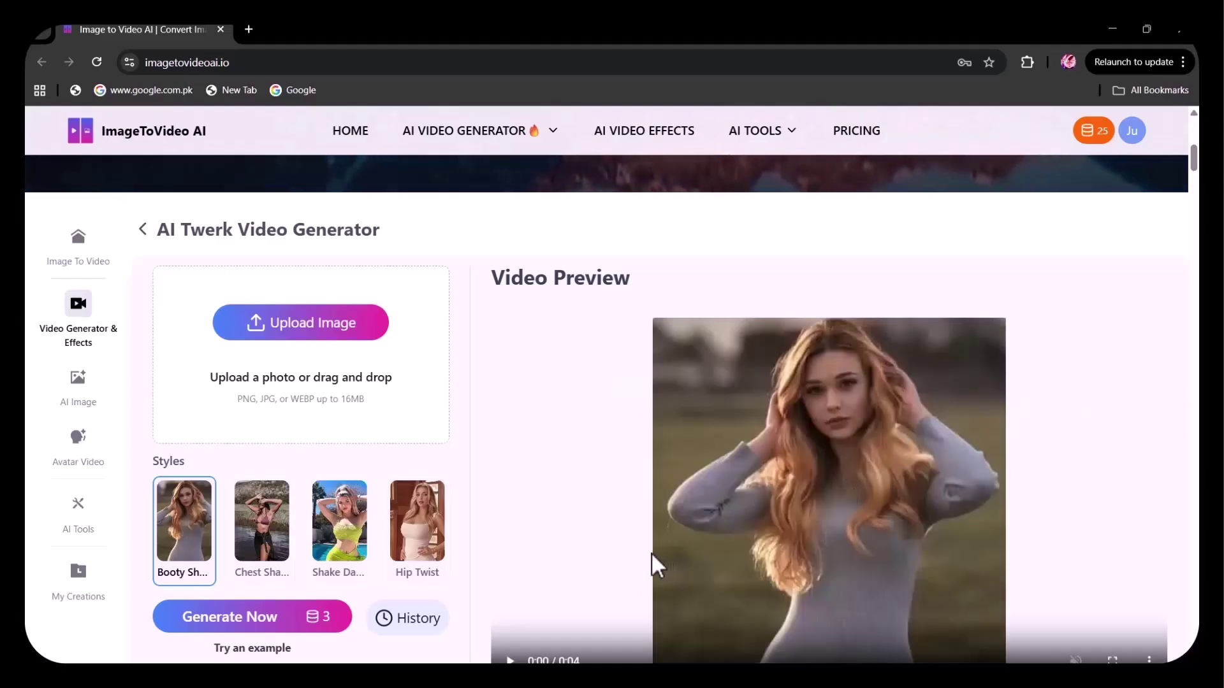
click(297, 326)
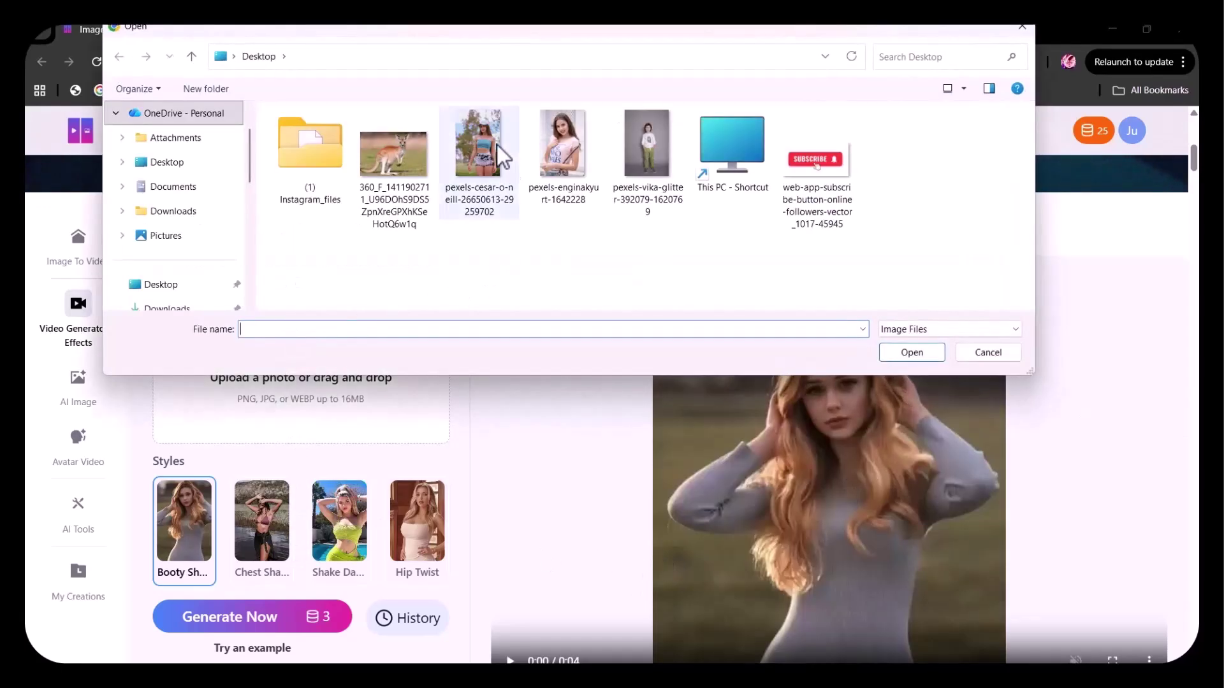
click(497, 145)
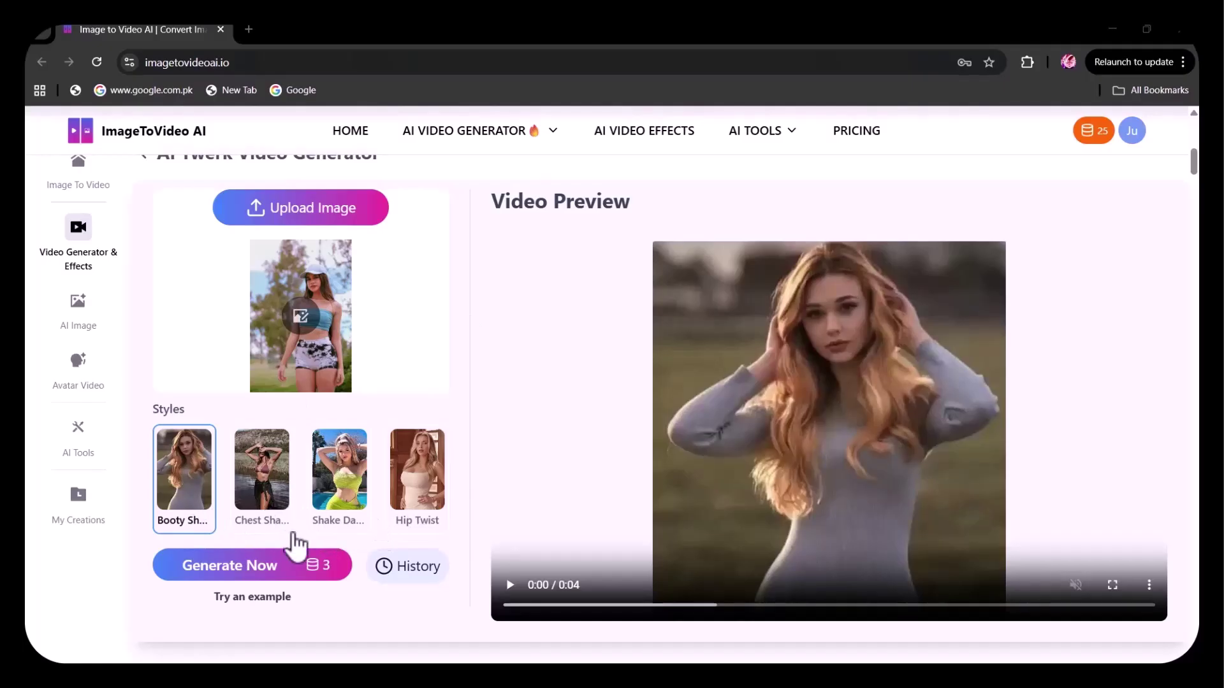
Generate a 4-second Hip Twist dance video and watch it full screen.
click(399, 503)
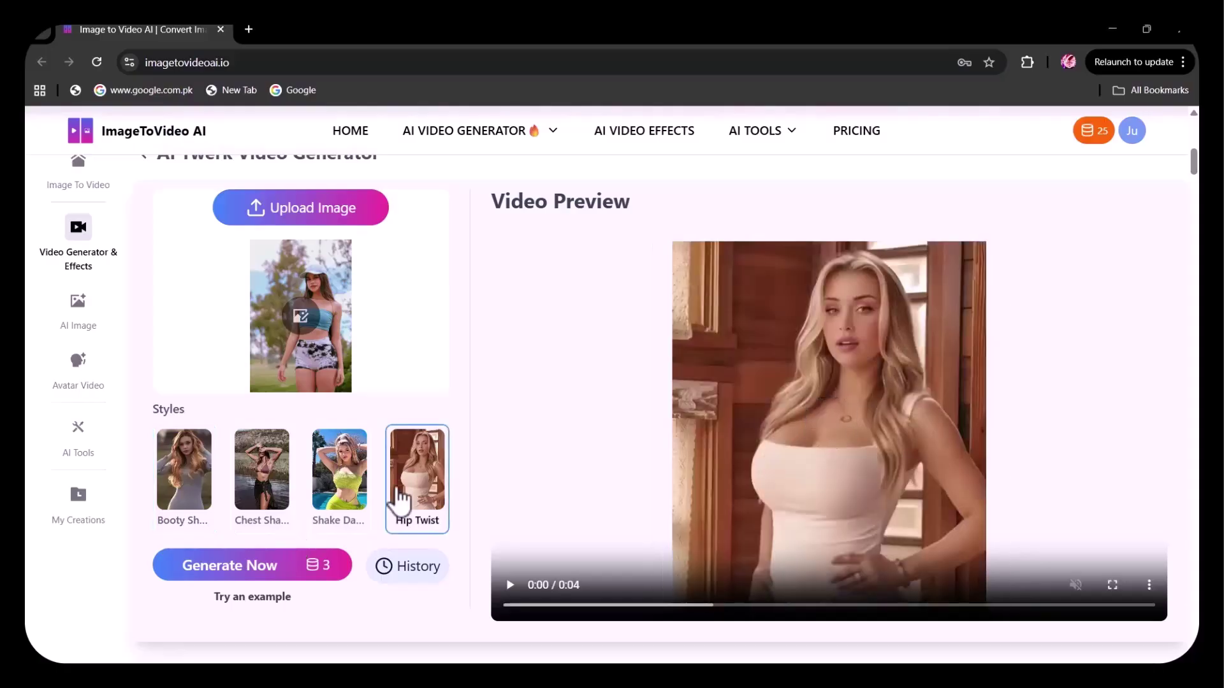
click(513, 590)
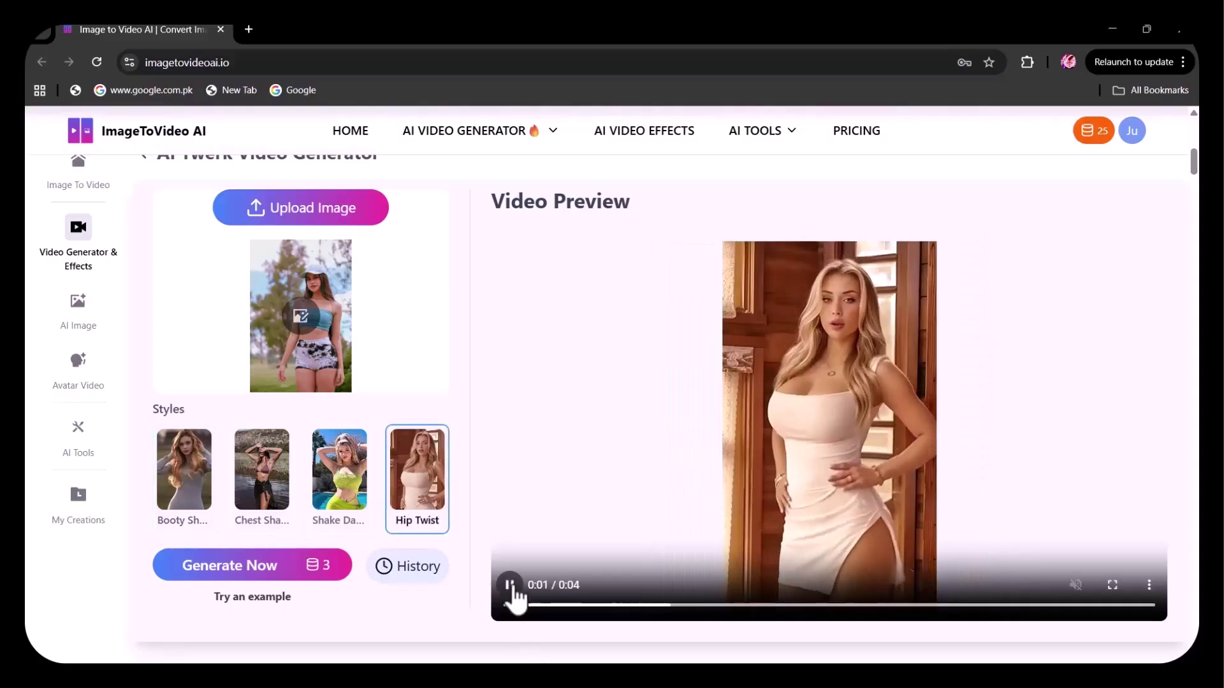
click(299, 567)
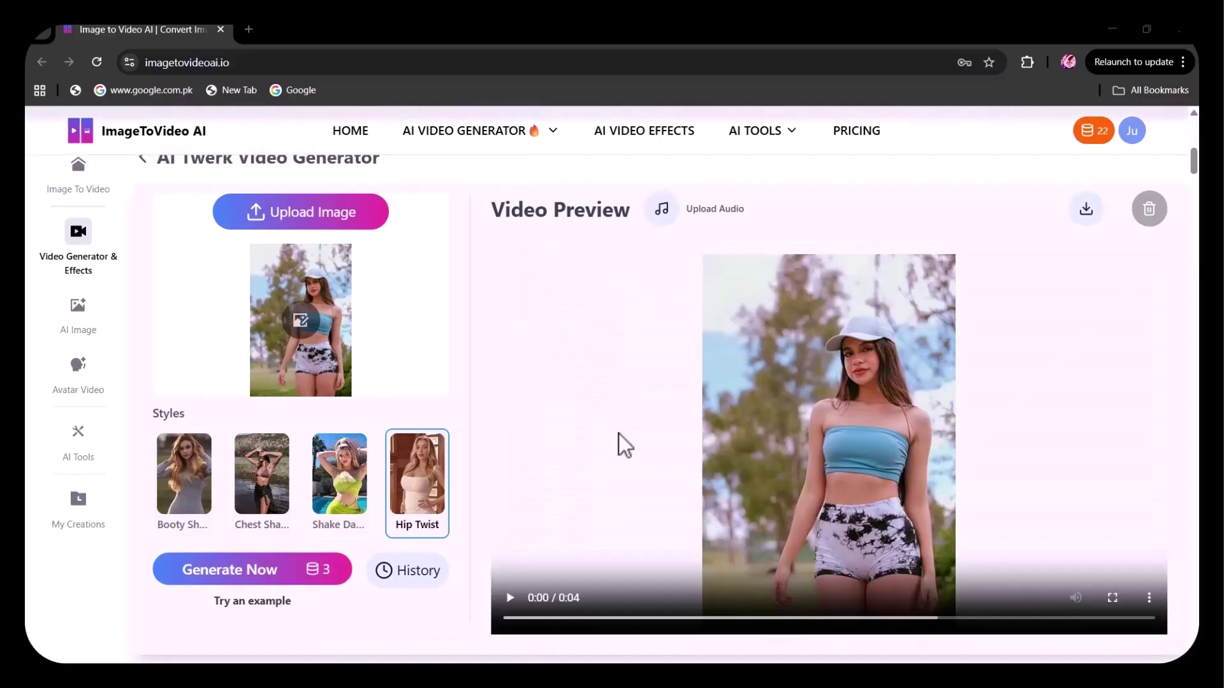
click(1112, 599)
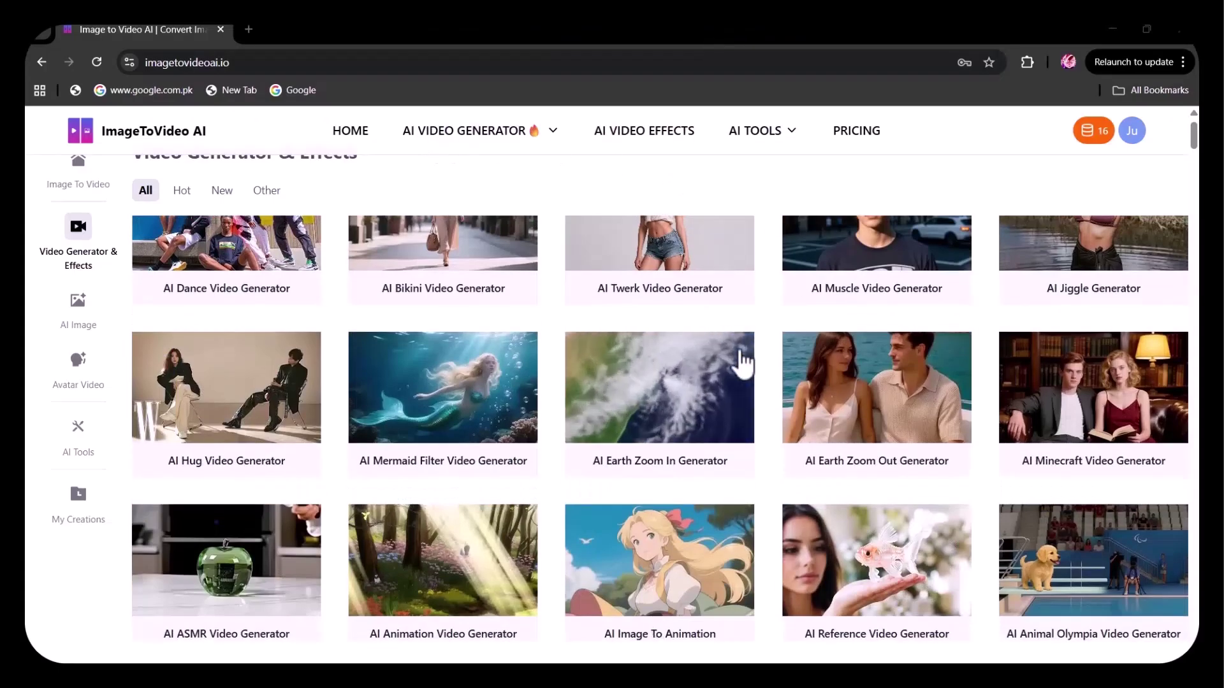
Open the AI Alluring Dance effect and play its sample dance preview.
scroll(487, 415, down, 6)
scroll(872, 424, down, 10)
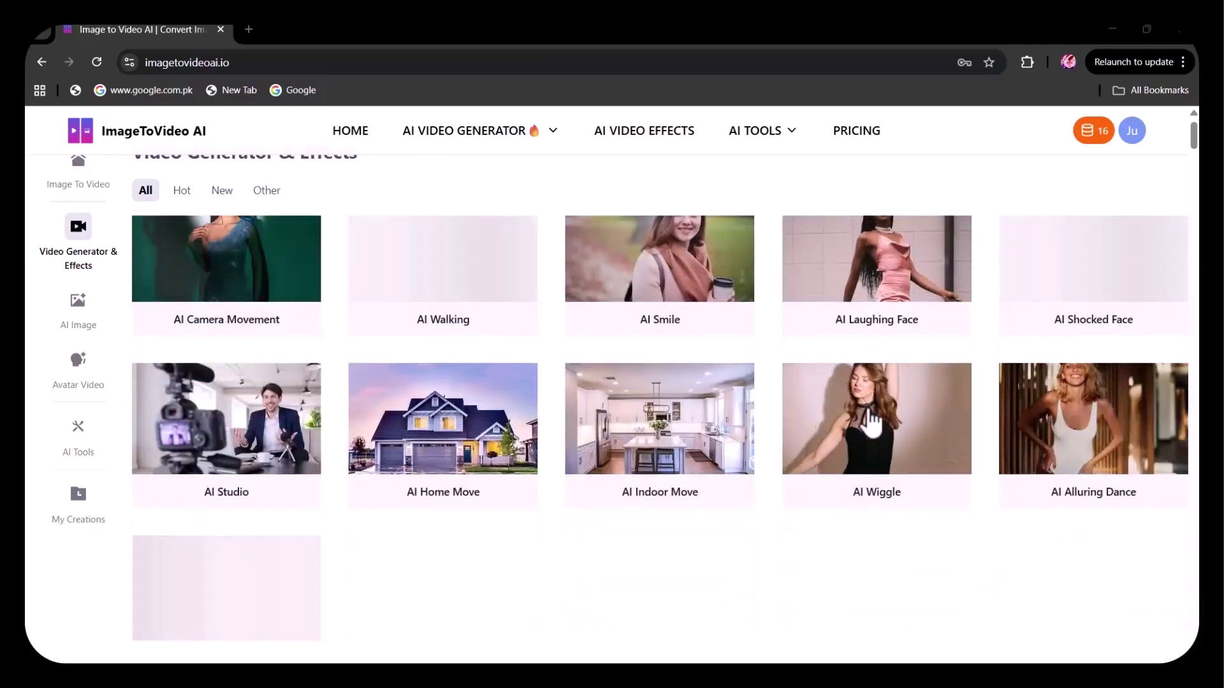
click(1068, 420)
click(510, 594)
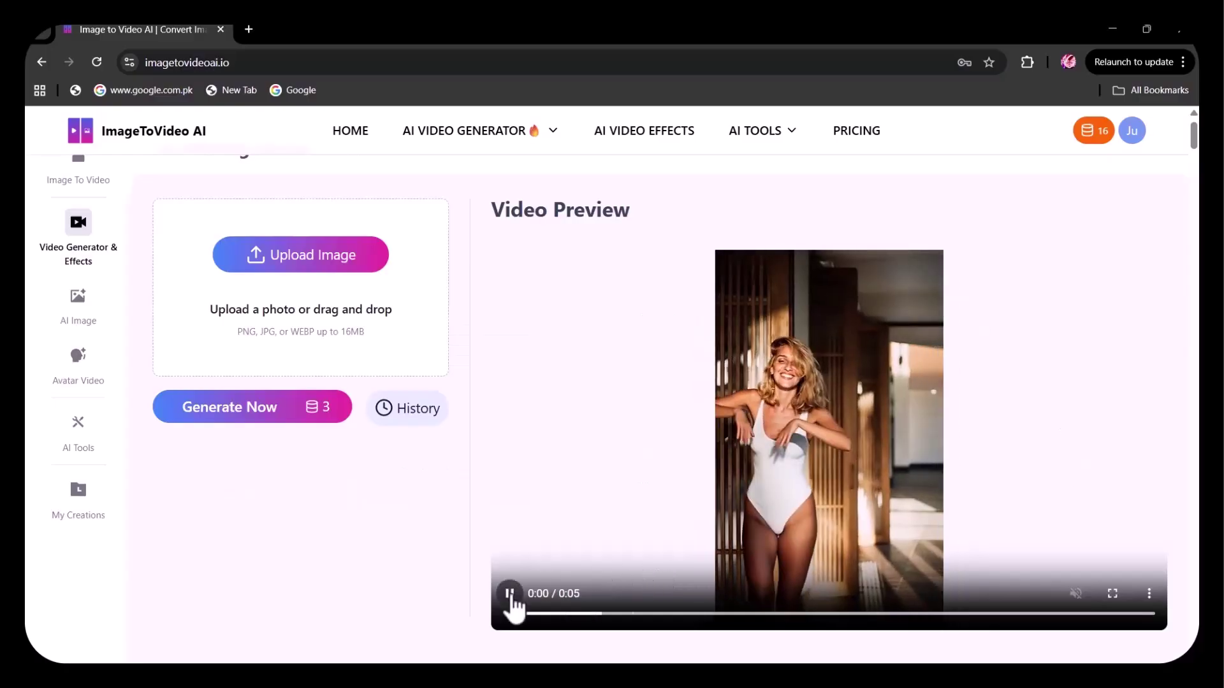
Generate an Alluring Dance video from the photo of the woman in white and play it full screen.
click(348, 268)
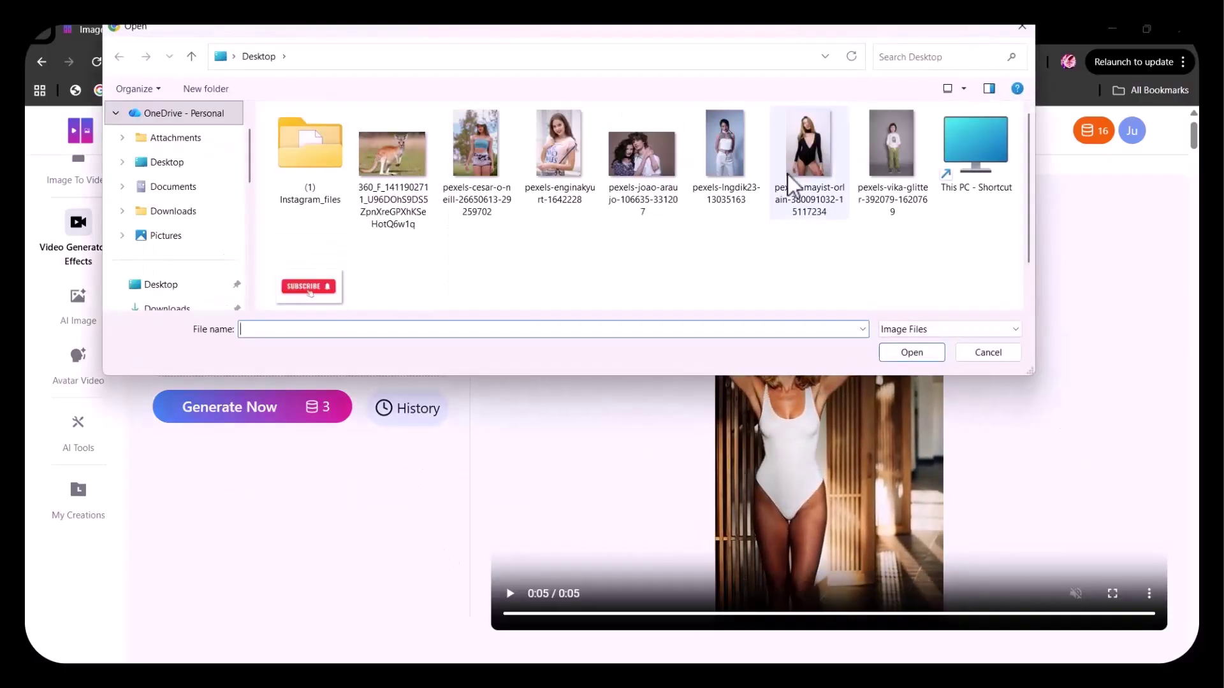
double_click(724, 142)
click(304, 434)
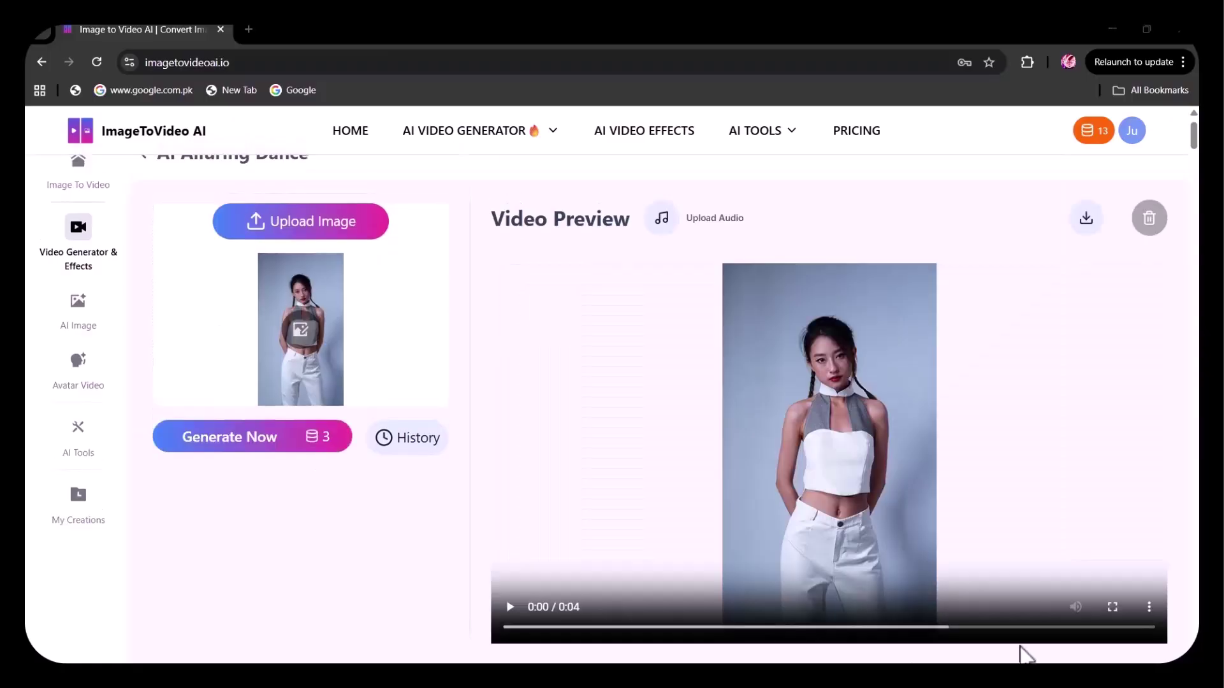
click(1111, 604)
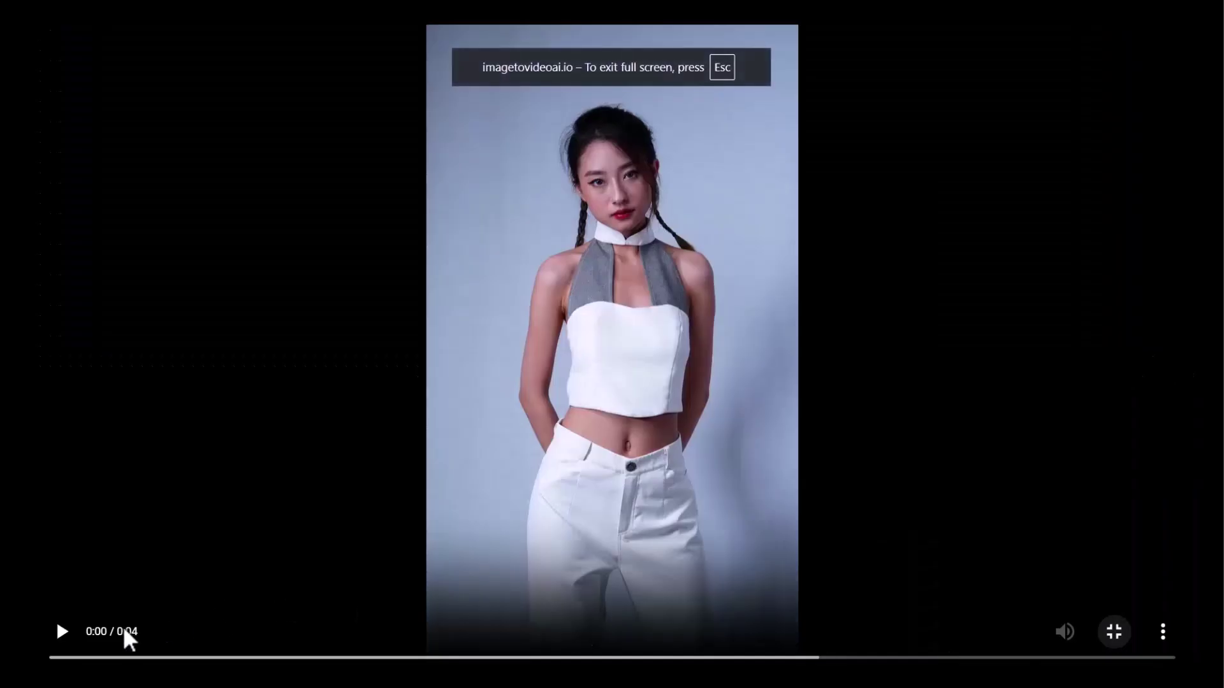
click(72, 634)
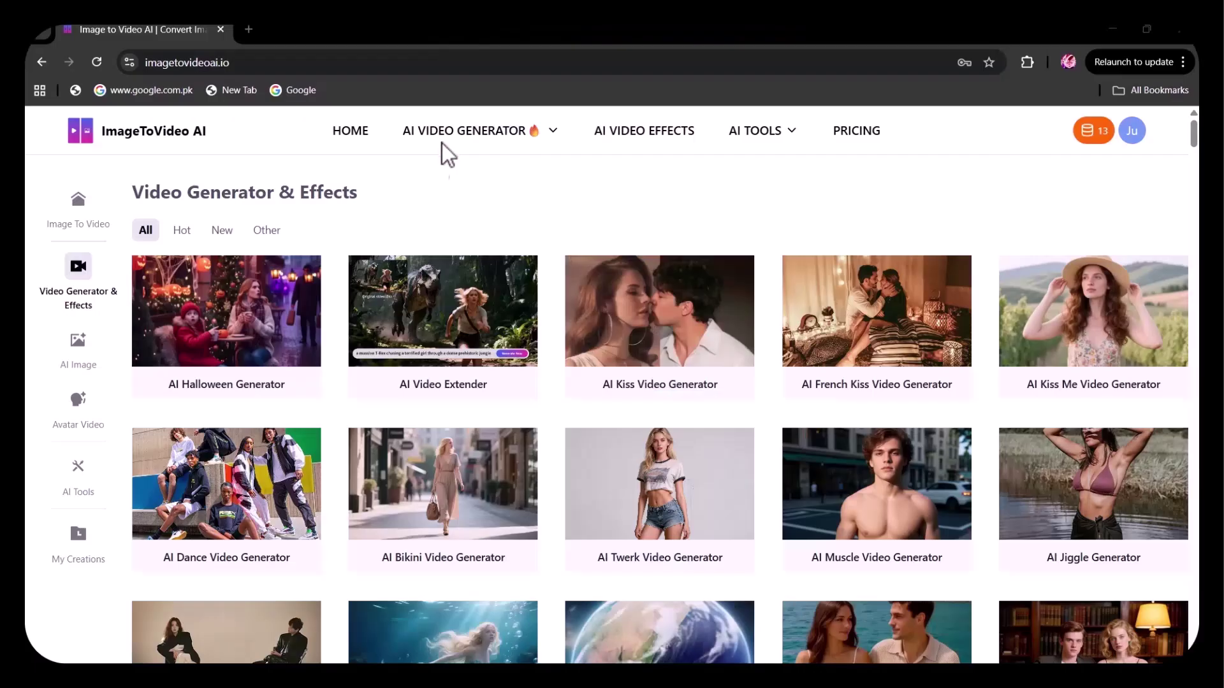
Go via AI Image back to Video Generator & Effects and play the dance clip full screen.
click(86, 349)
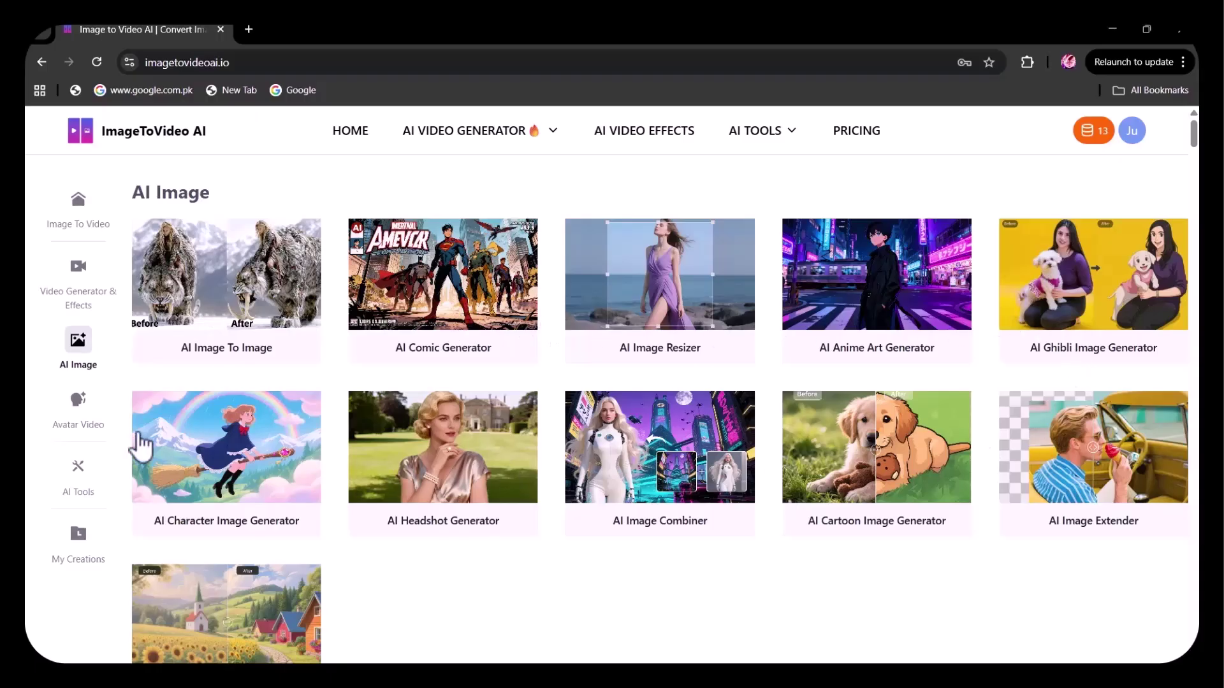
click(91, 297)
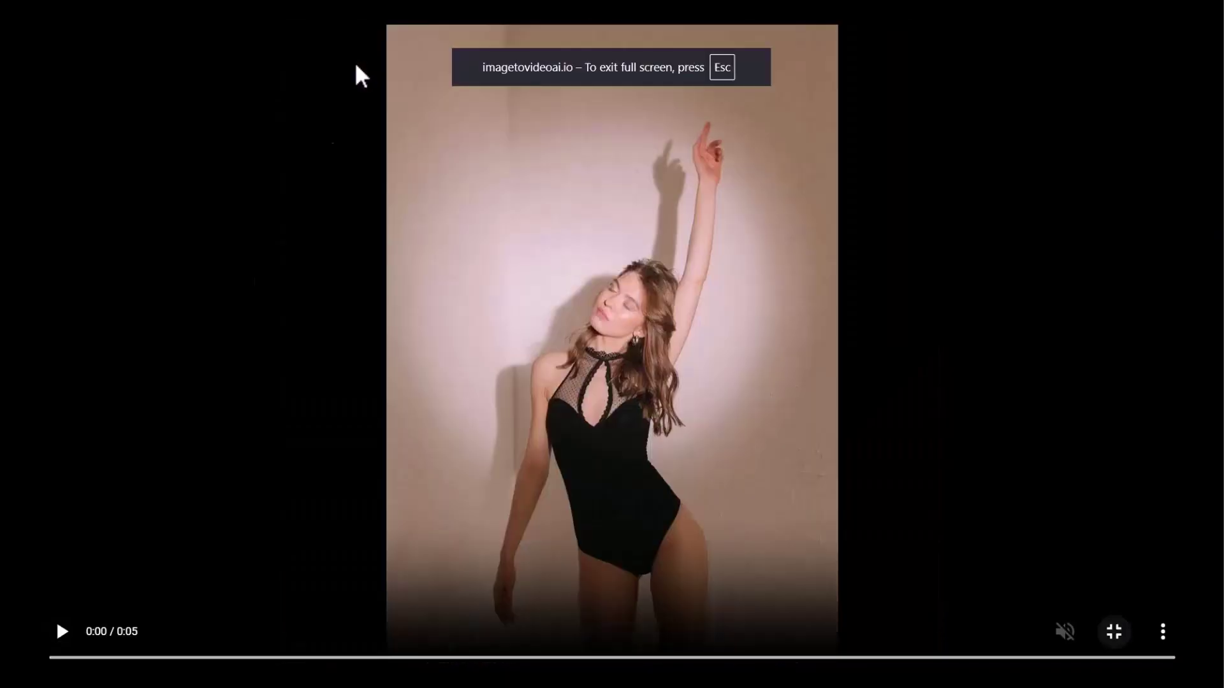
click(71, 640)
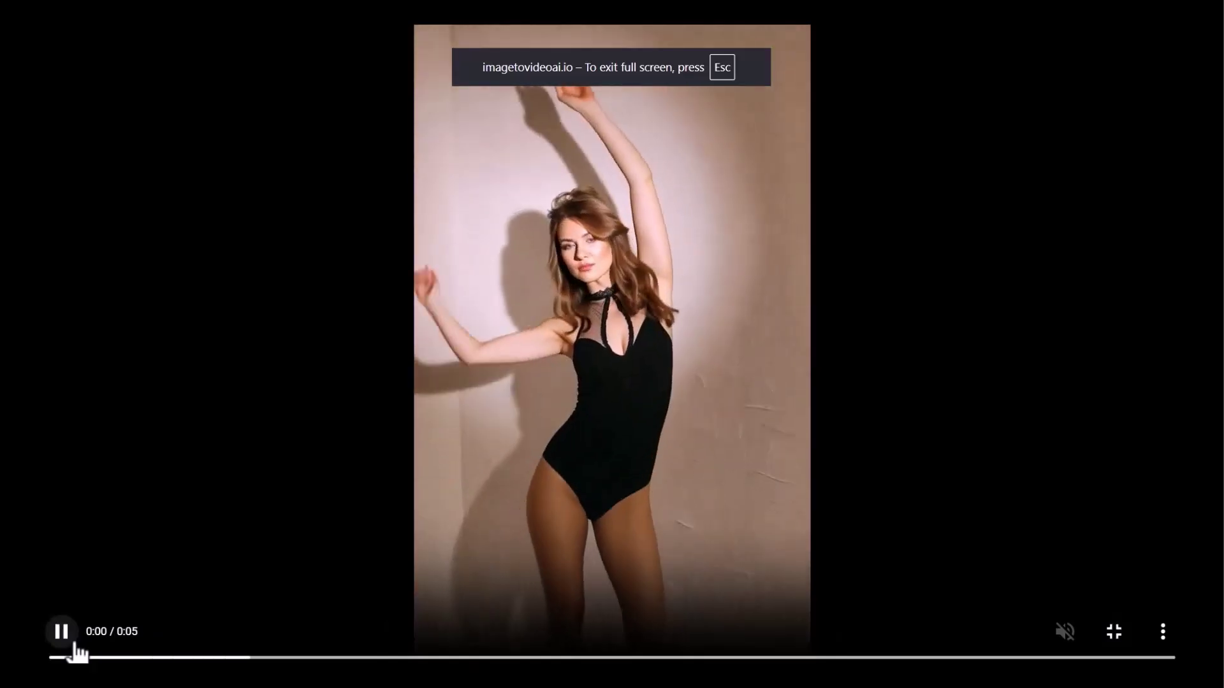